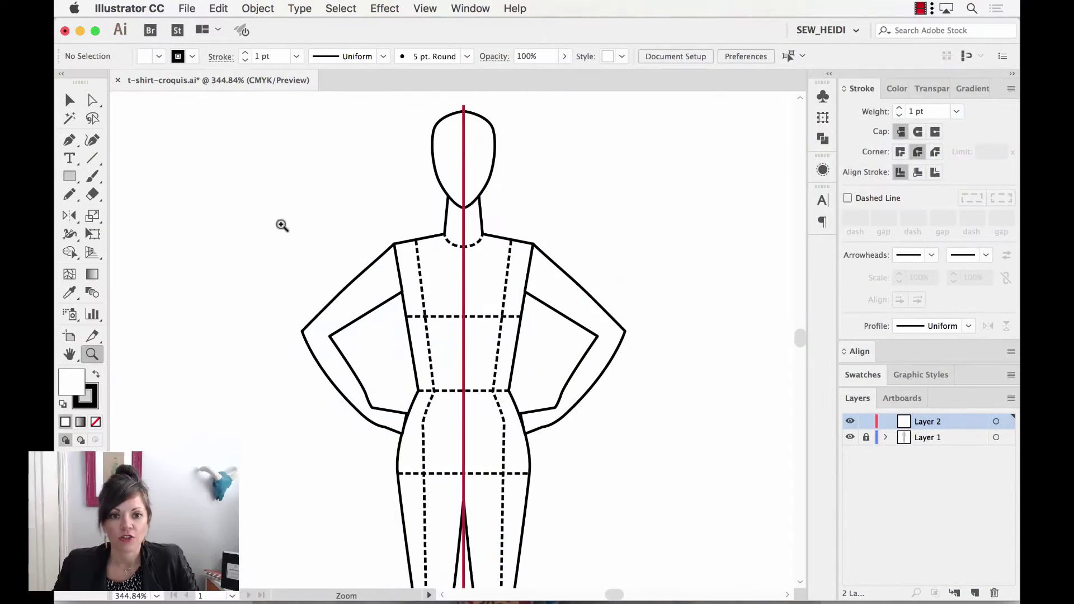
Set the fill to None and the stroke to light blue, and lock Layer 1 holding the croquis.
key(v)
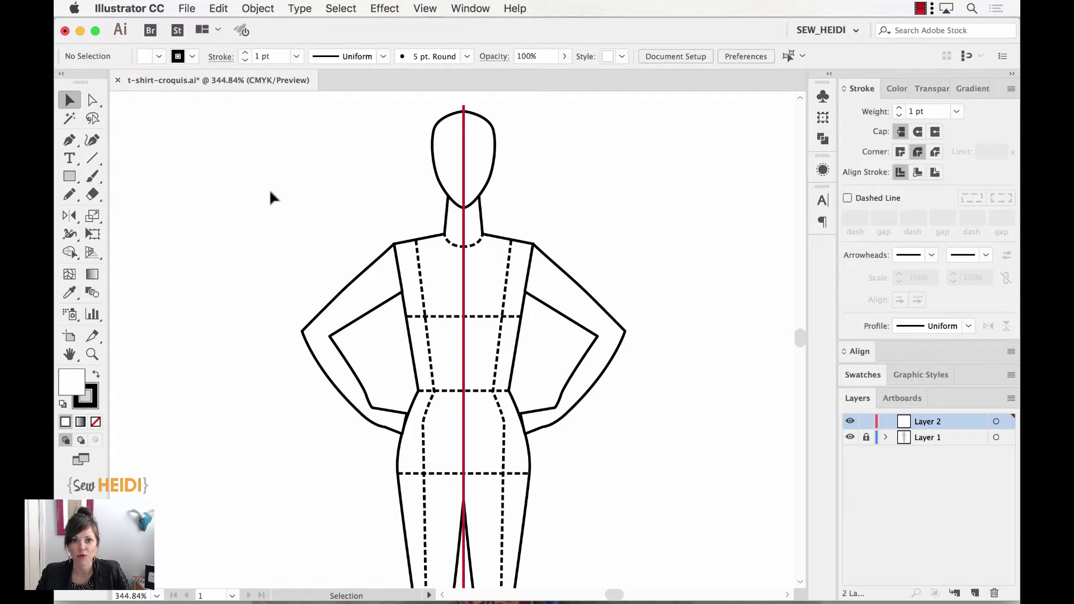
key(p)
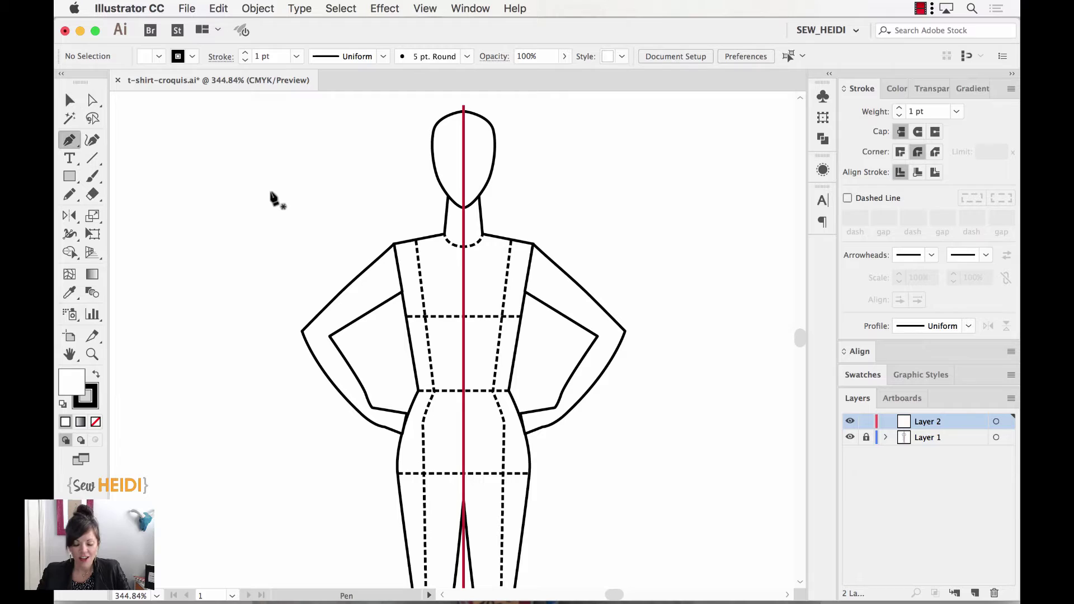
click(95, 420)
click(91, 409)
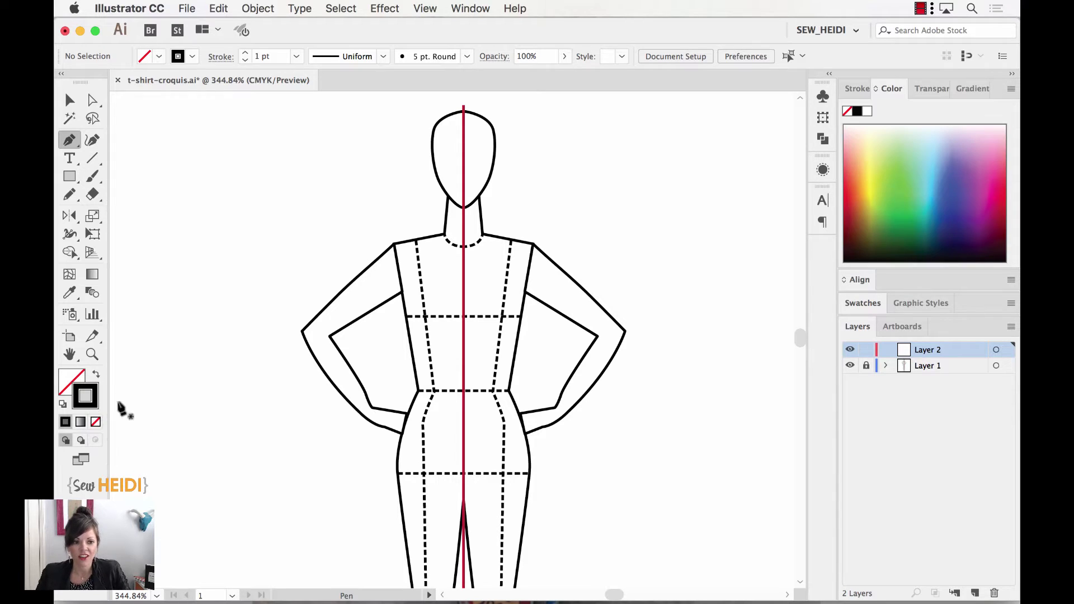
click(854, 179)
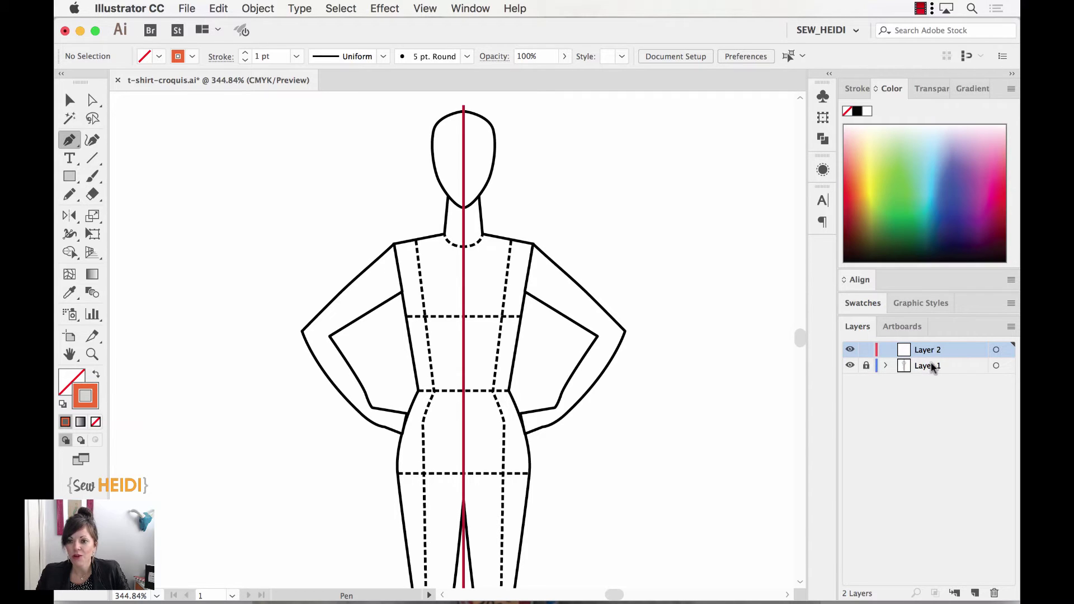
click(866, 367)
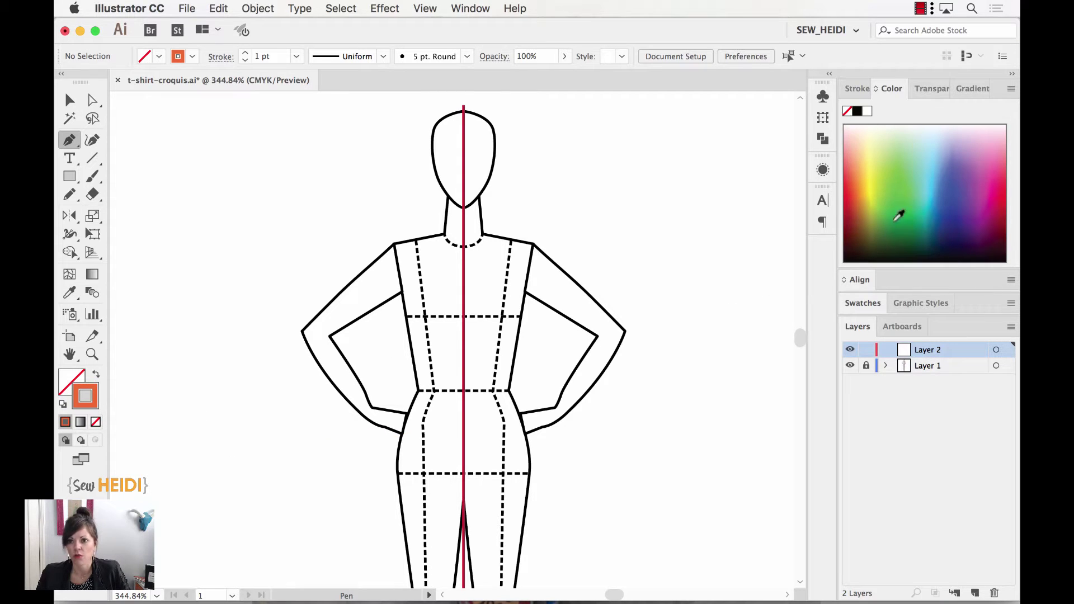
click(937, 167)
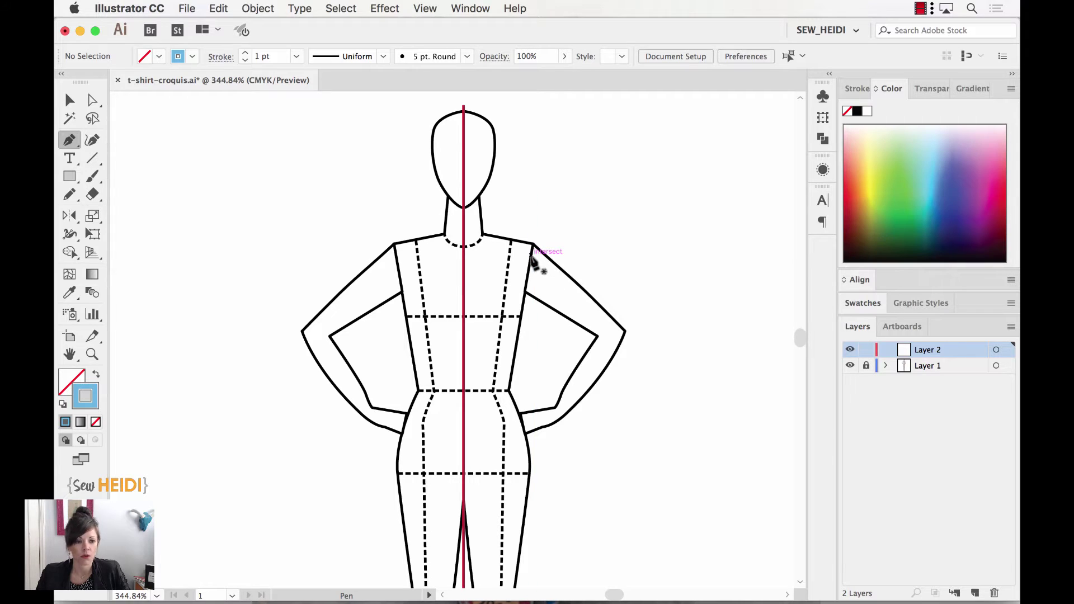
Zoom to 600% and pen the curved centre neckline and the straight shoulder line.
key(super+equal)
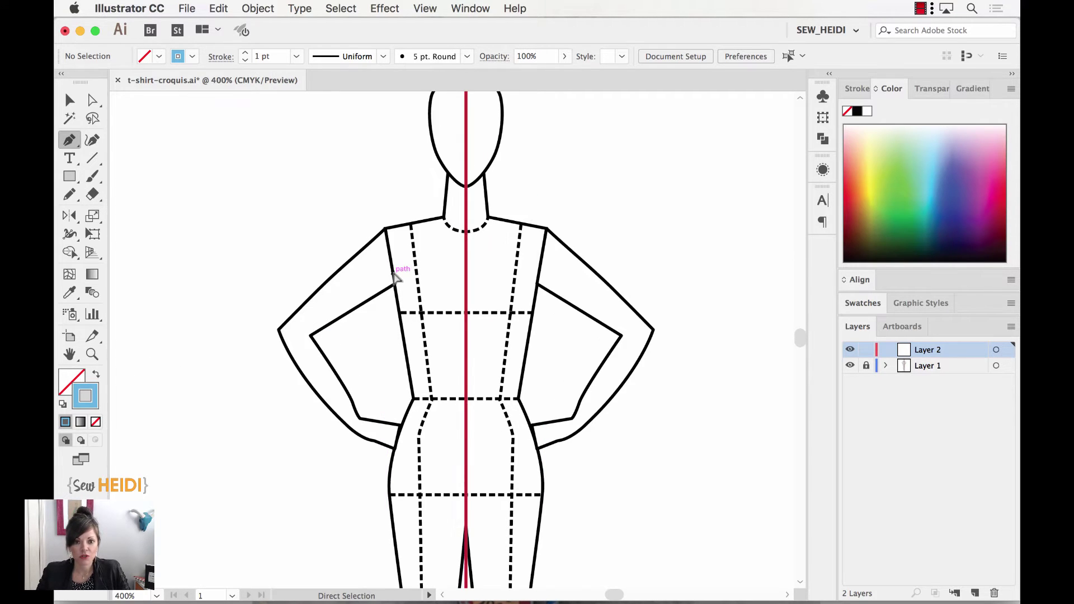
key(super+equal)
scroll(427, 259, up, 3)
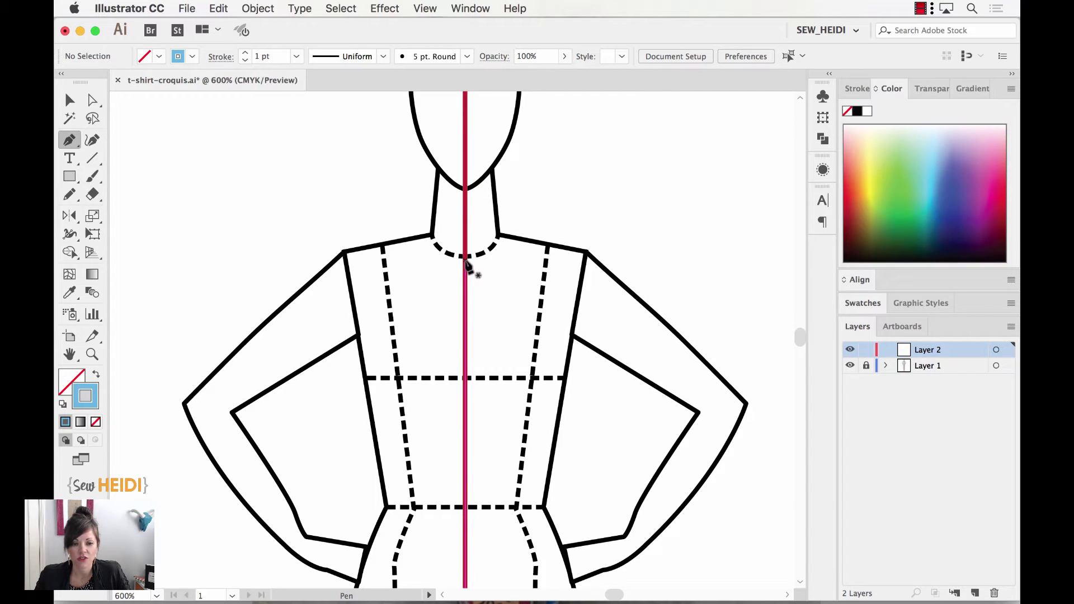
click(465, 258)
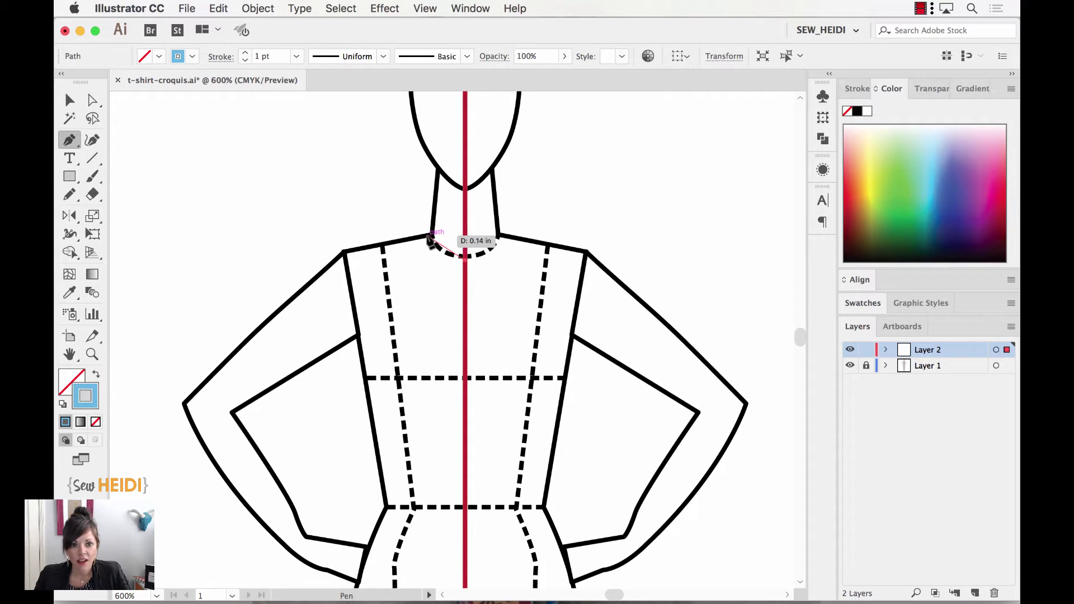
drag(429, 236, 395, 200)
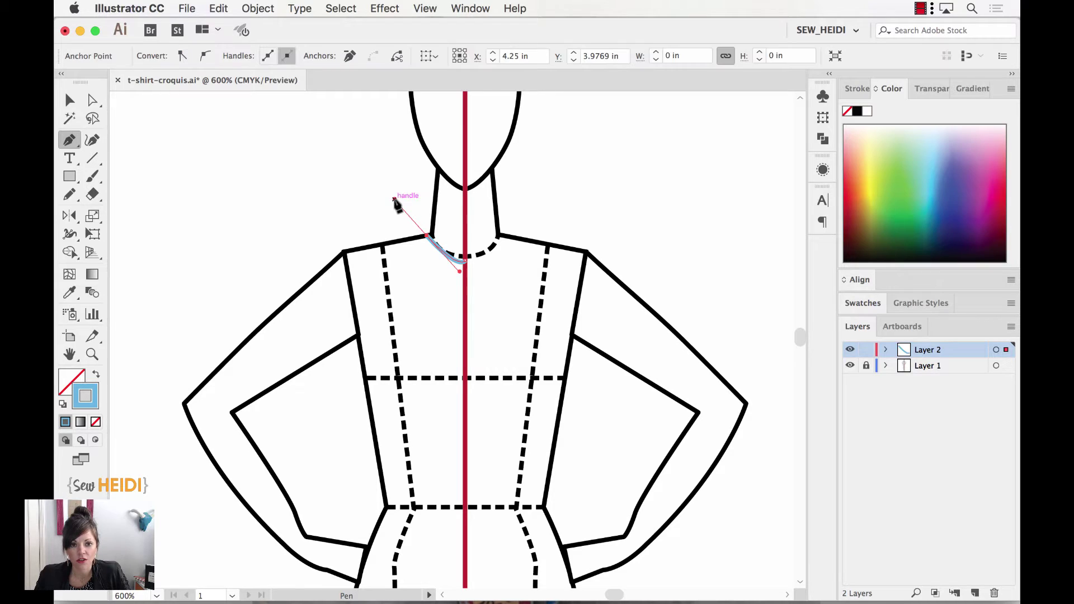
click(427, 236)
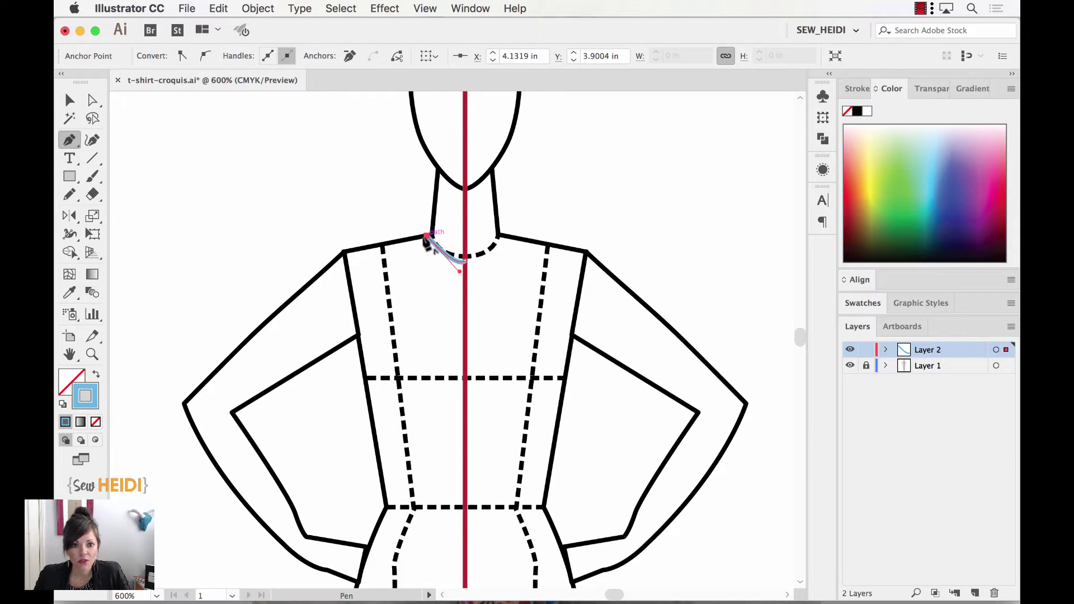
click(344, 252)
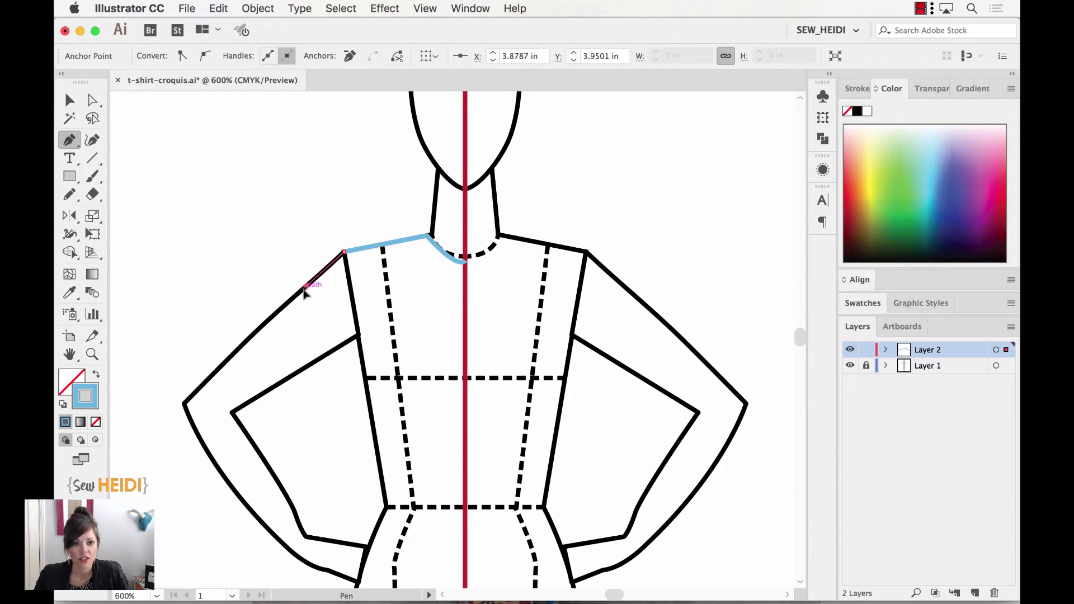
Continue the path over the sleeve to the armhole, down the side seam, and curve the hem into the centre.
drag(306, 287, 293, 305)
click(306, 287)
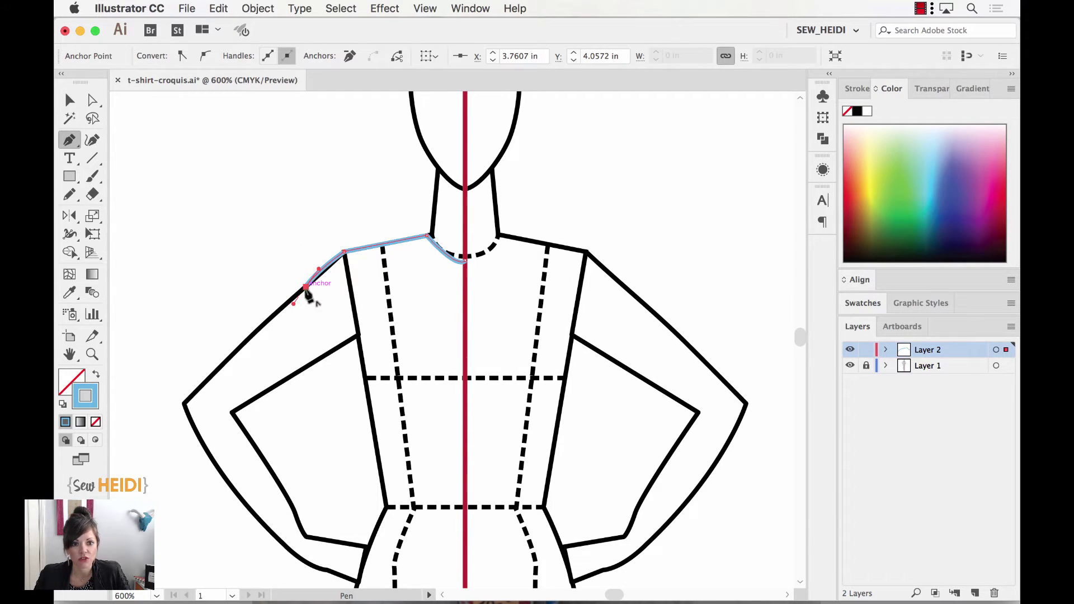
click(349, 340)
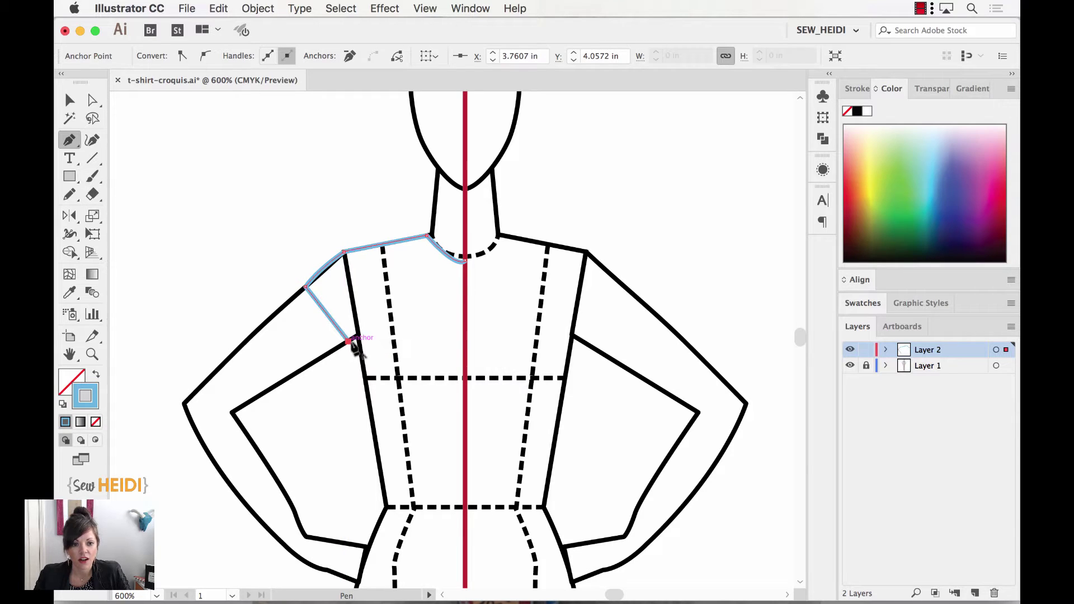
scroll(366, 369, down, 5)
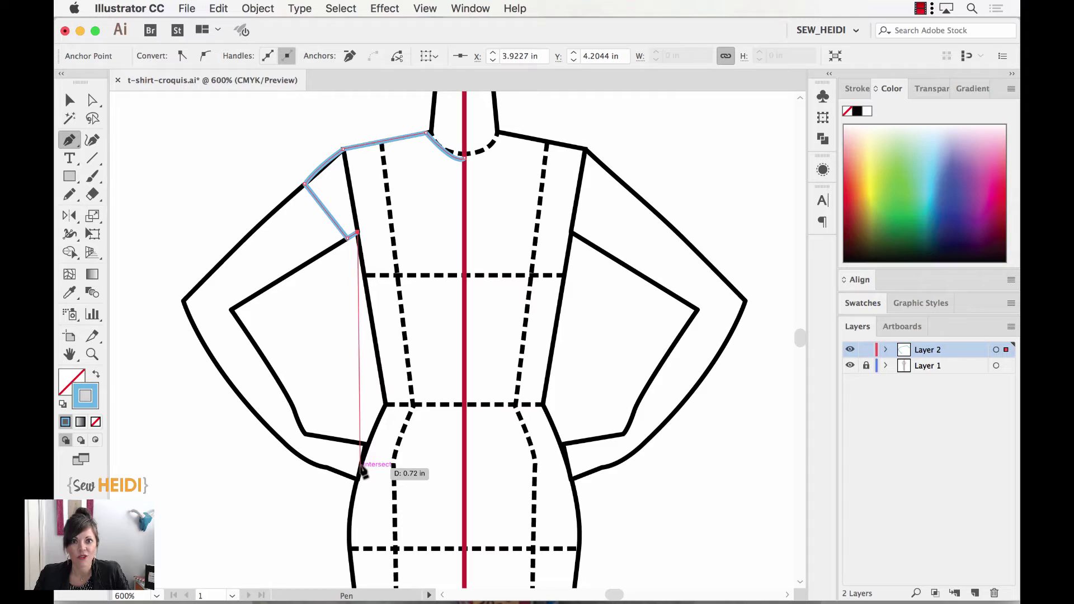
drag(360, 468, 350, 554)
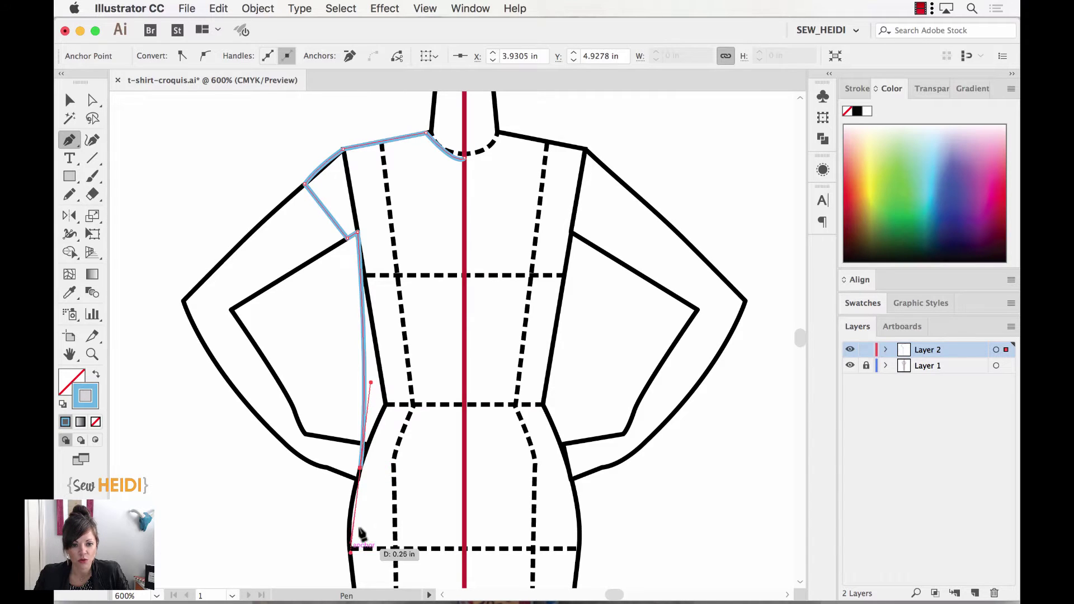
click(361, 470)
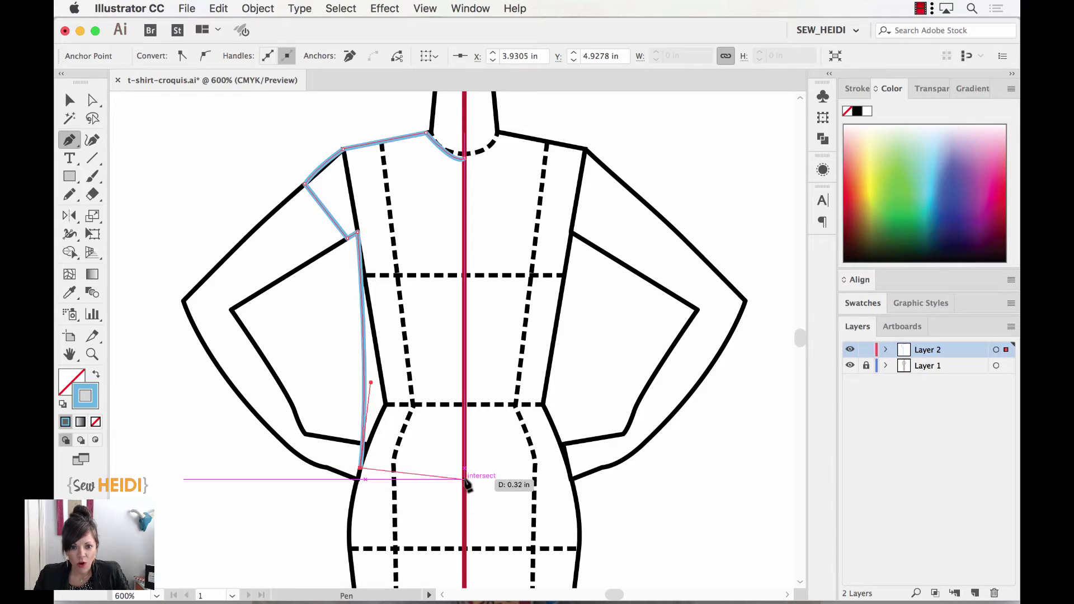
drag(464, 480, 527, 474)
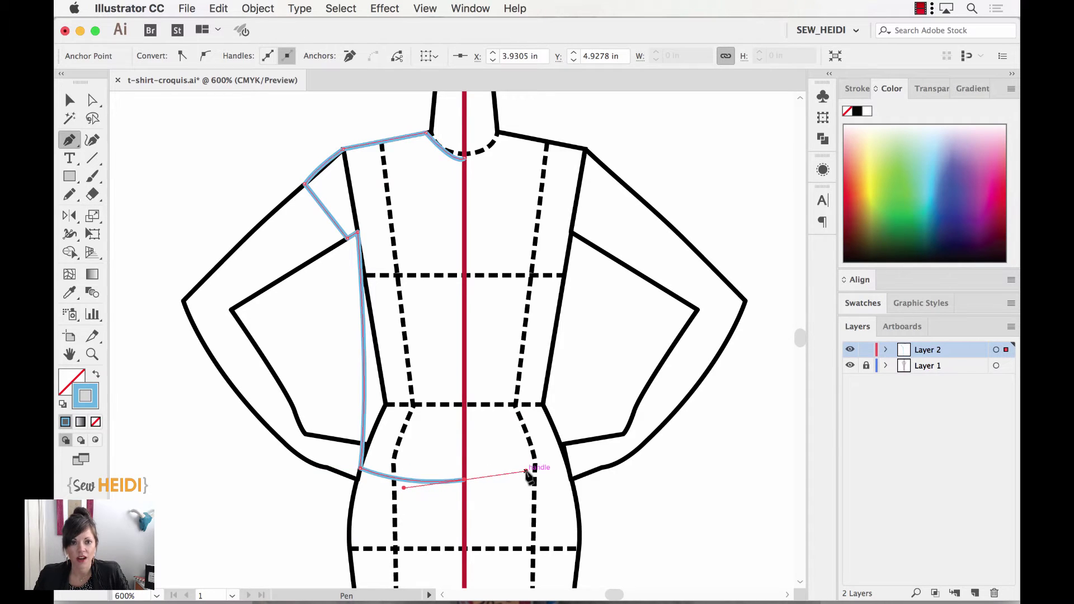
Finish the half t-shirt path and select it.
click(70, 101)
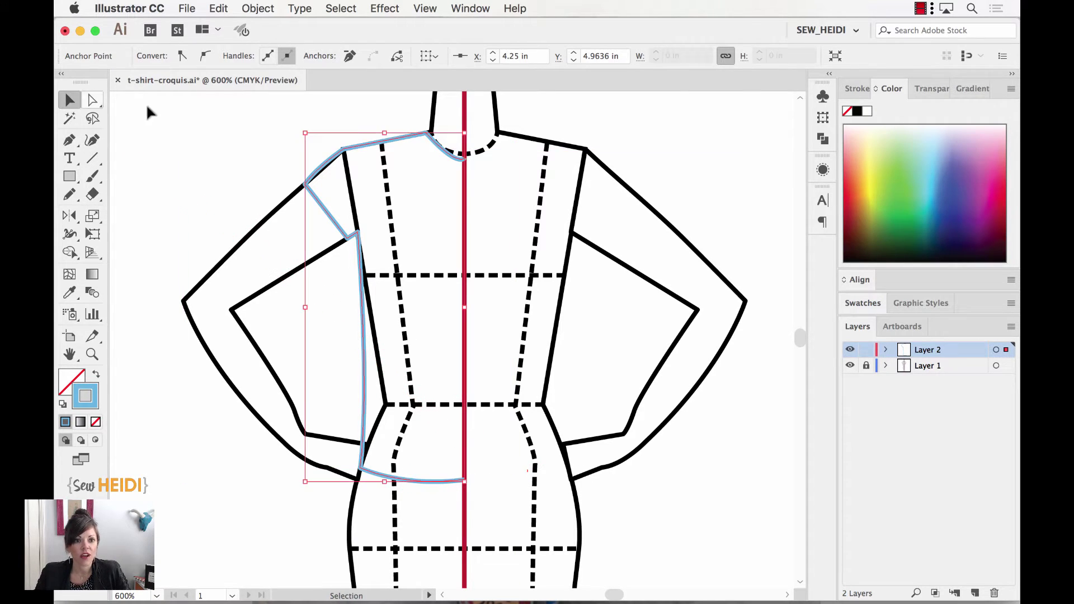
click(334, 141)
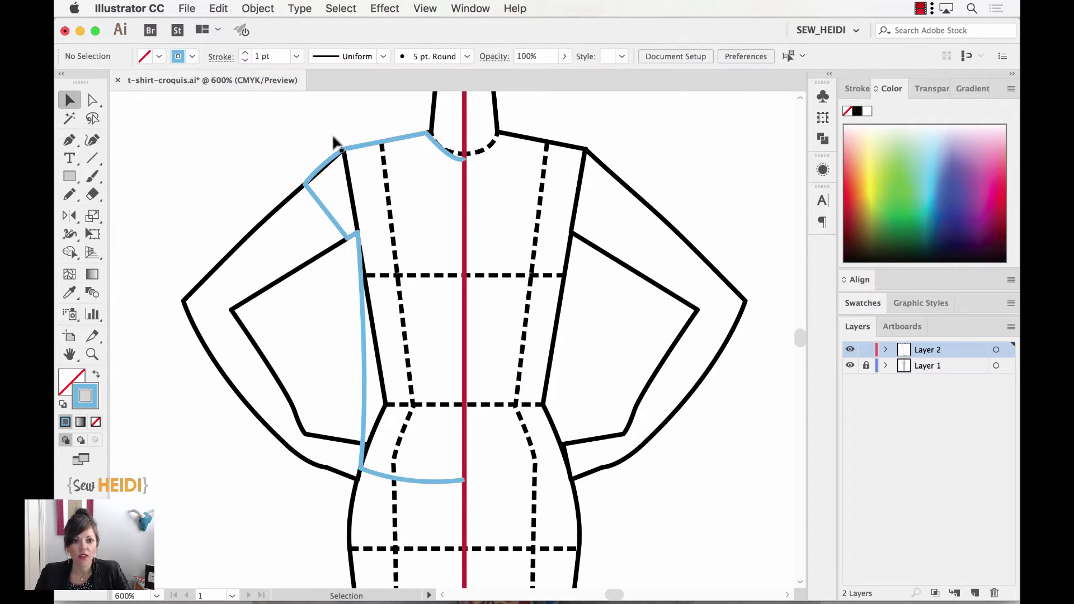
click(378, 149)
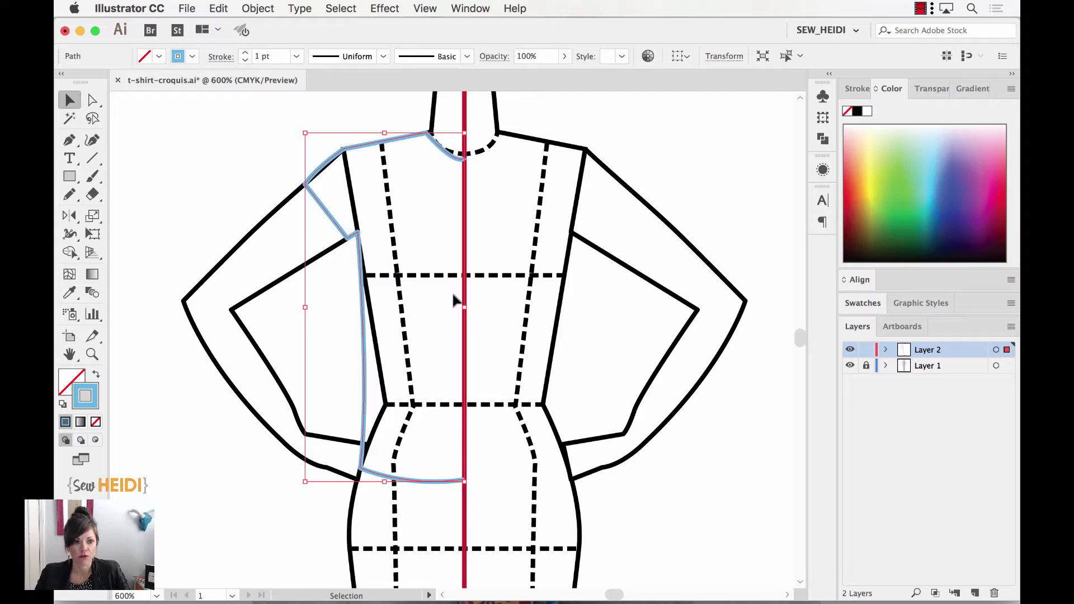
Reflect a copy vertically around the centre neckline anchor.
click(70, 215)
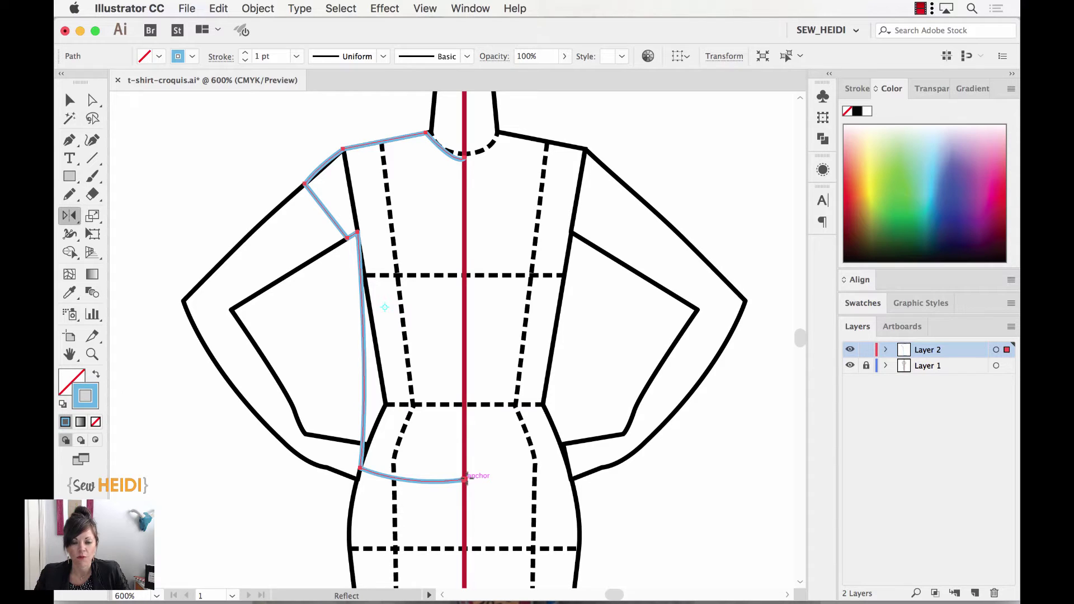
click(421, 9)
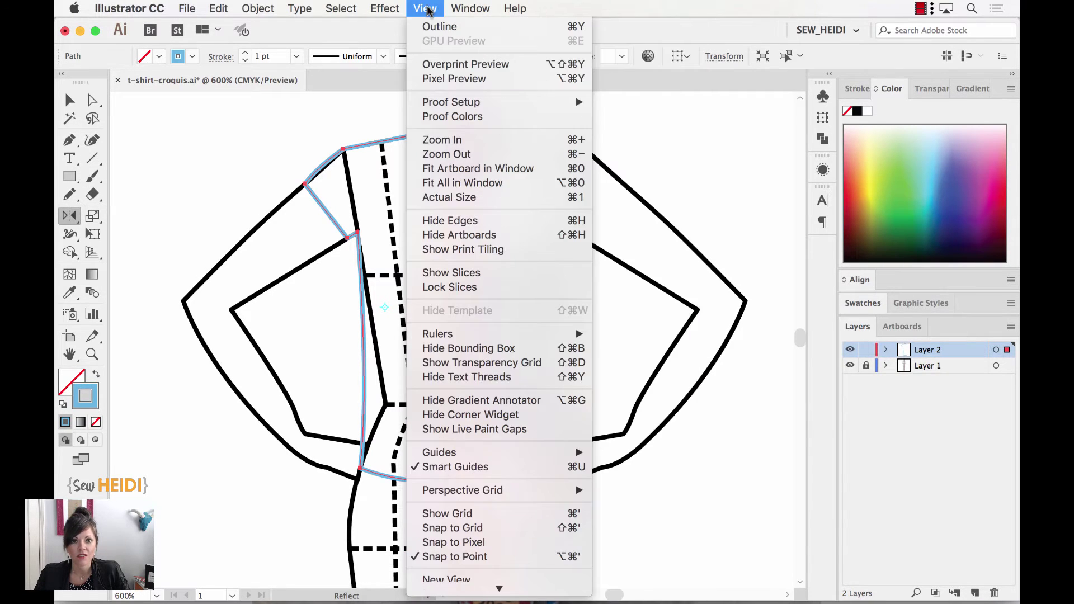
click(427, 10)
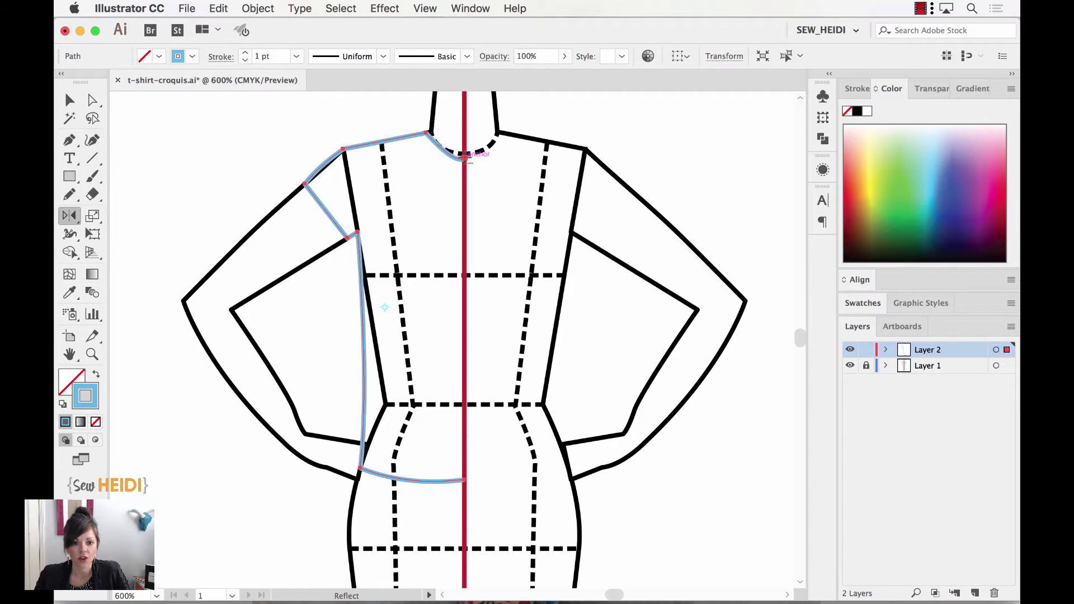
alt+click(466, 159)
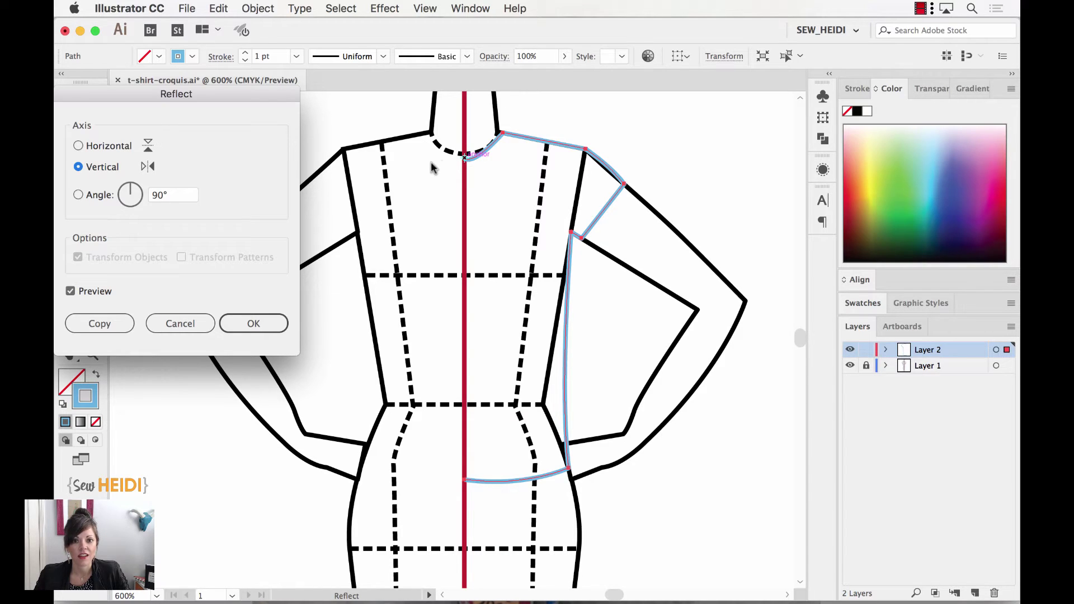
click(87, 325)
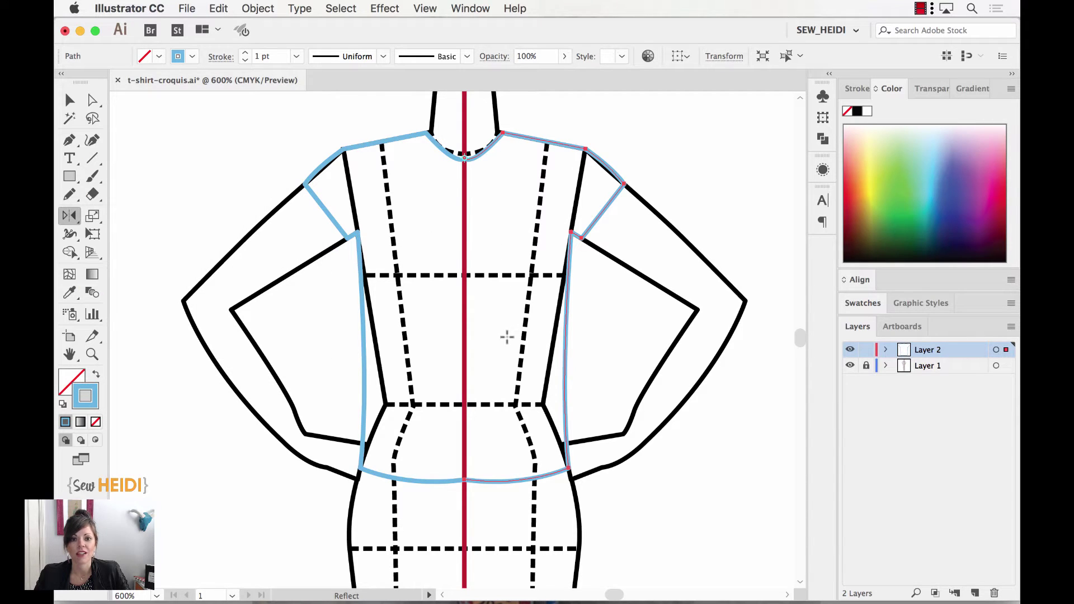
Hide the croquis layer and zoom in to inspect the shirt hem, then zoom back out.
click(849, 366)
key(super+shift+a)
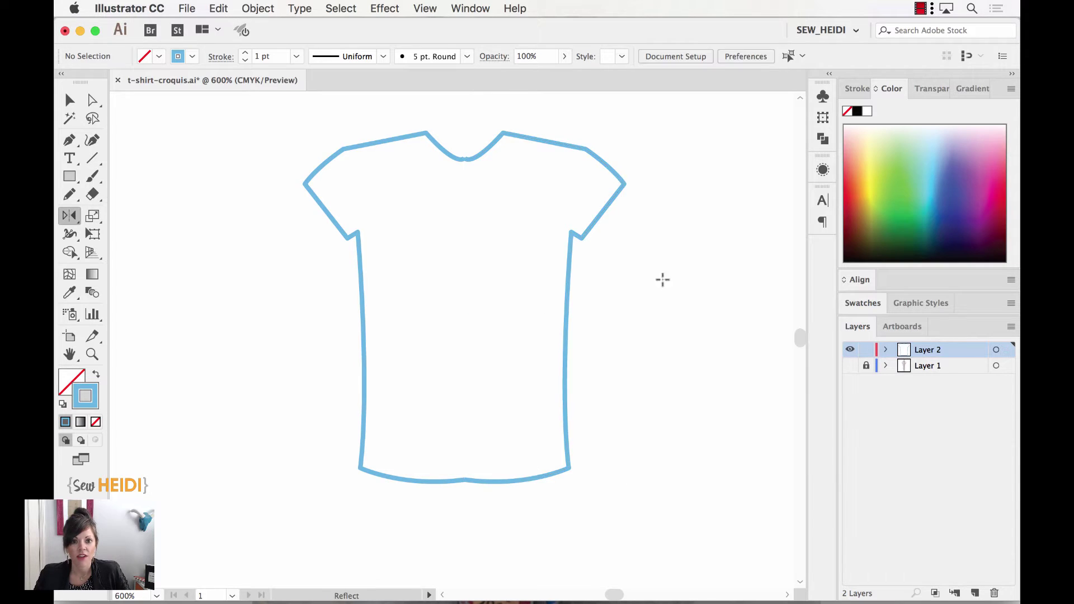
key(z)
drag(428, 451, 532, 521)
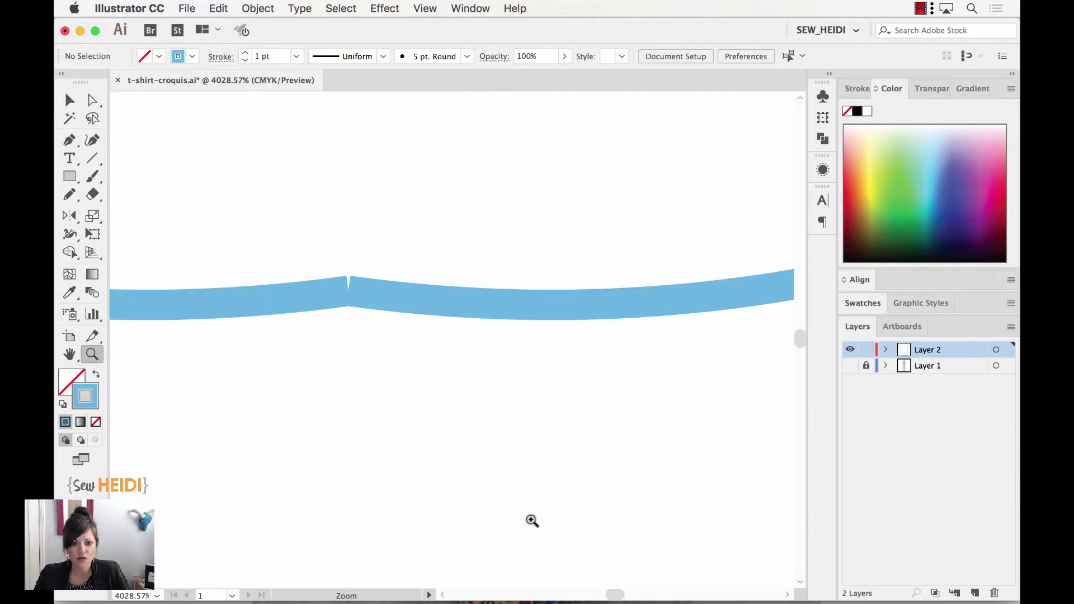
key(v)
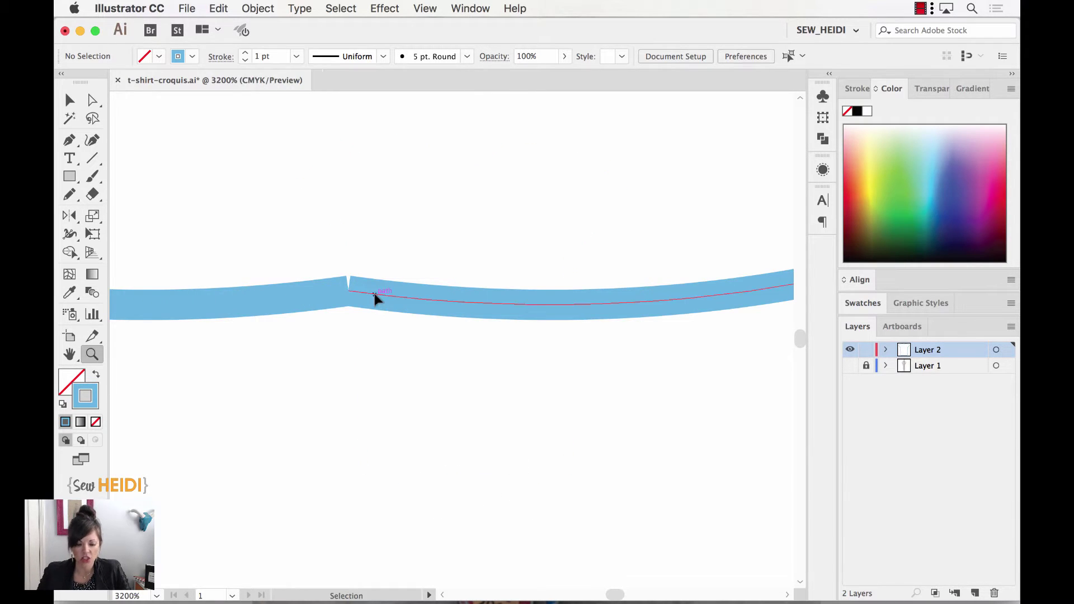
key(z)
alt+click(374, 297)
alt+click(373, 296)
scroll(373, 297, up, 5)
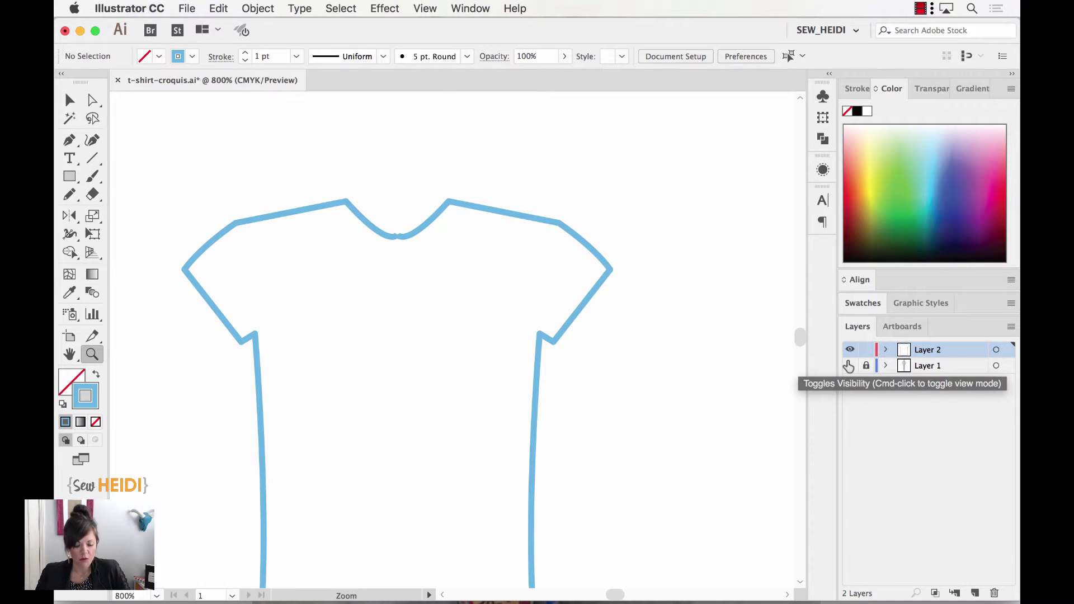
Show the croquis again, delete both halves of the old outline, and recentre the view.
click(849, 365)
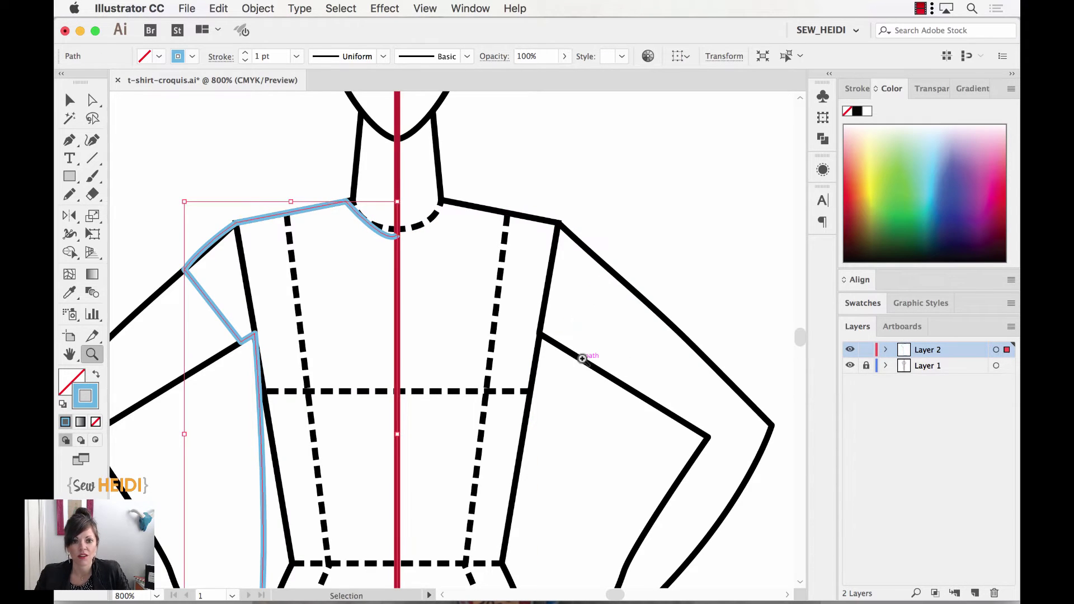
key(super+minus)
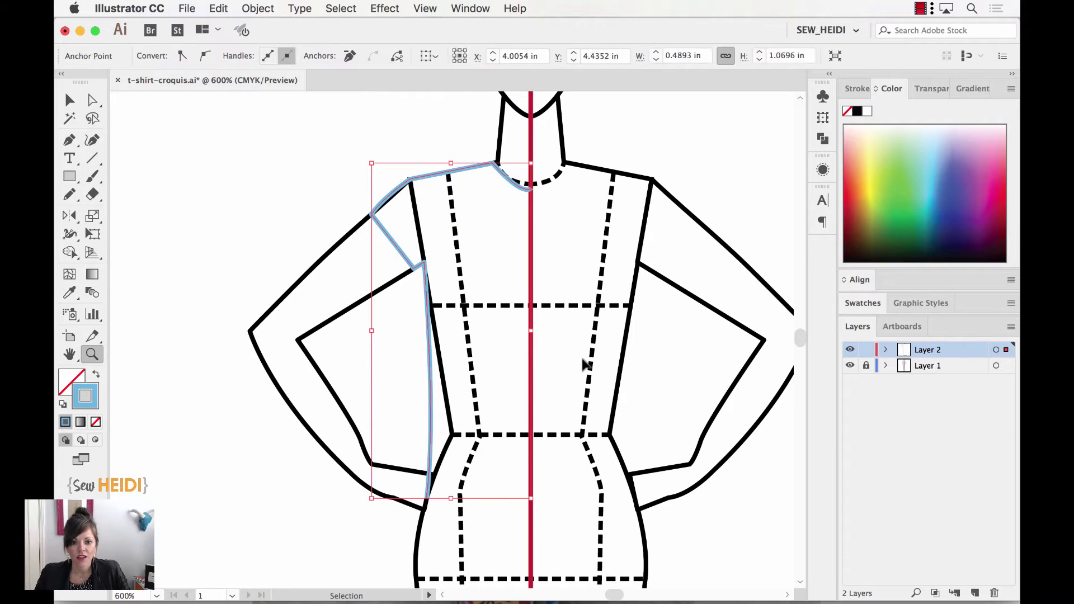
key(BackSpace)
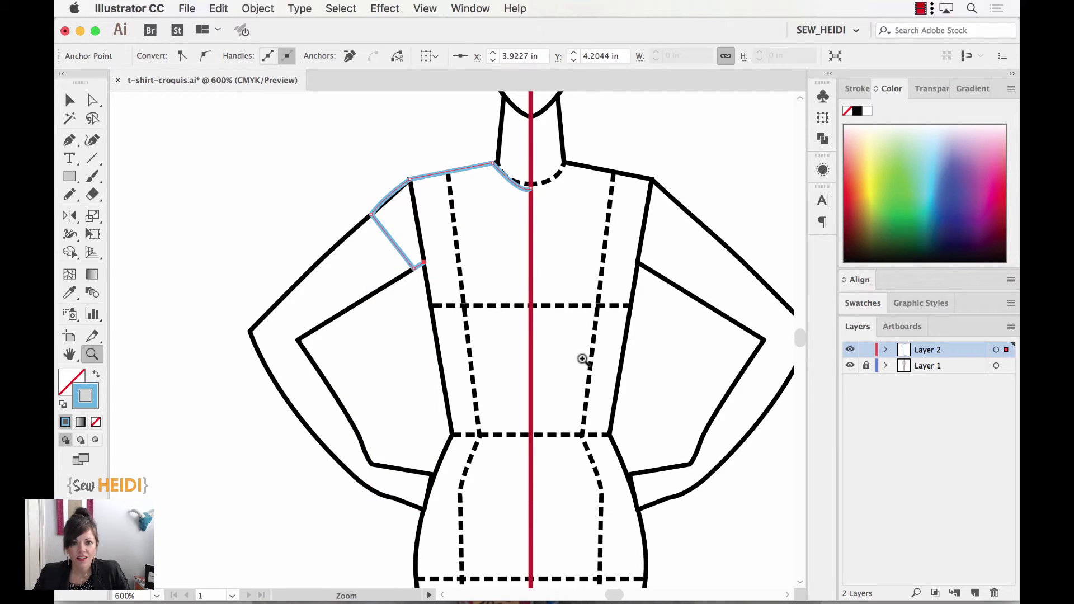
key(BackSpace)
drag(575, 360, 461, 360)
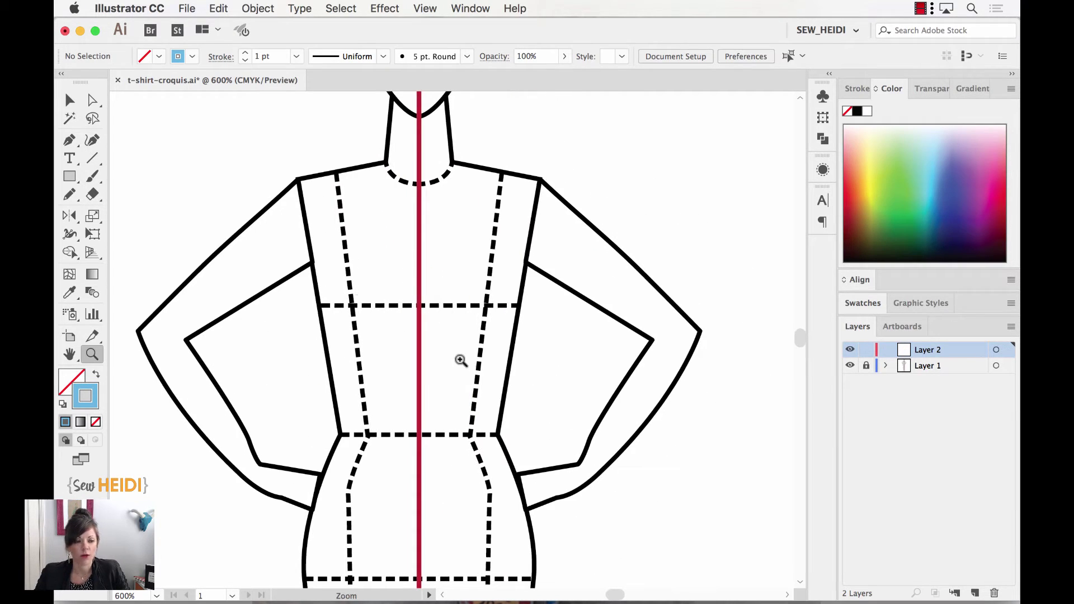
Pen points from the centre neck through the neckline corner, shoulder, sleeve edge and underarm.
click(68, 141)
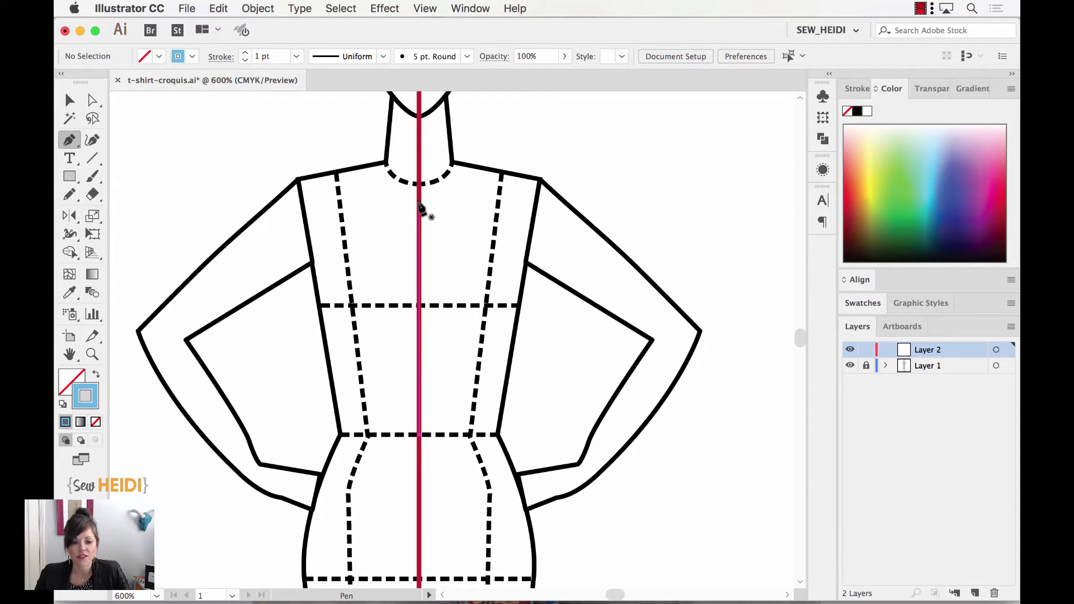
click(419, 202)
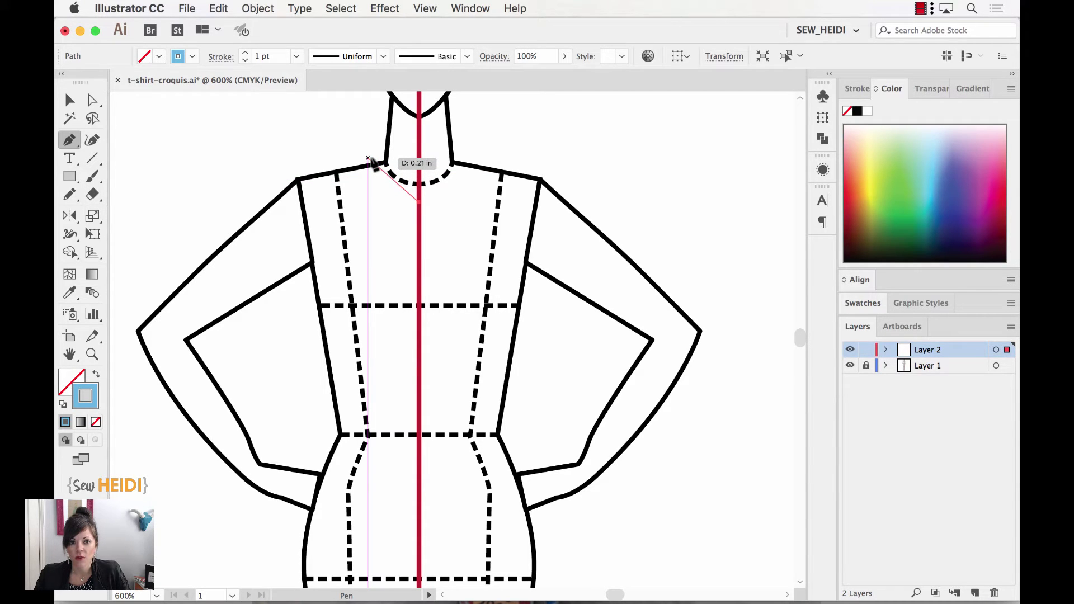
click(367, 159)
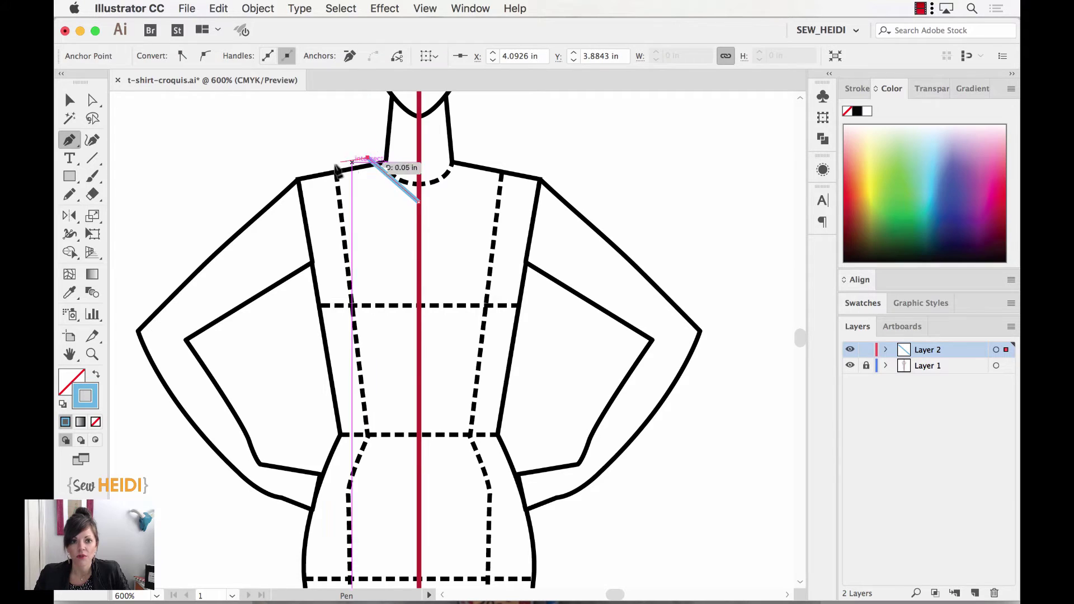
click(291, 180)
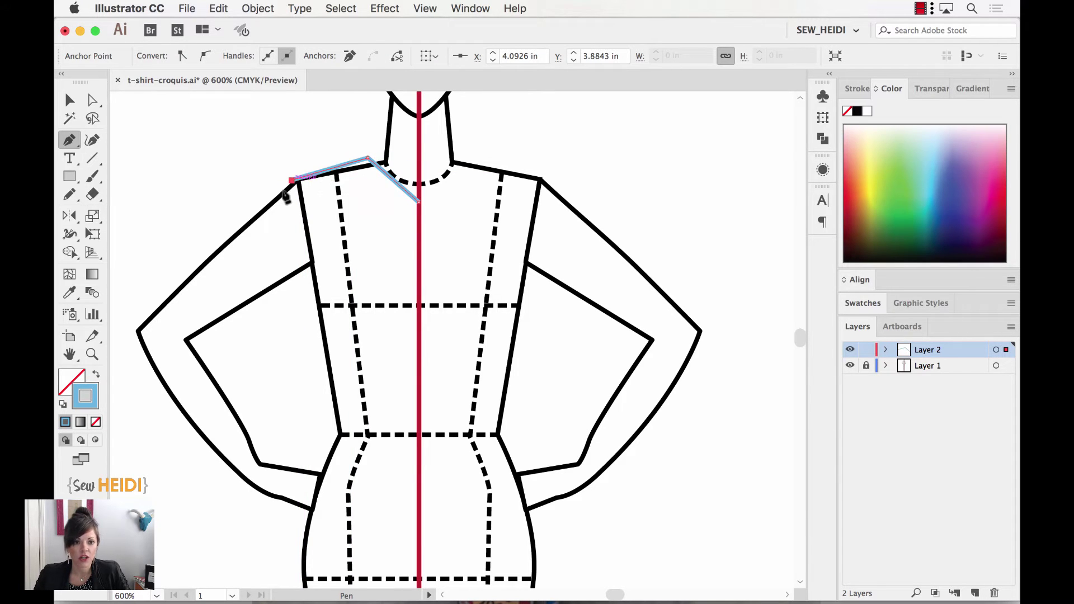
click(261, 213)
click(297, 270)
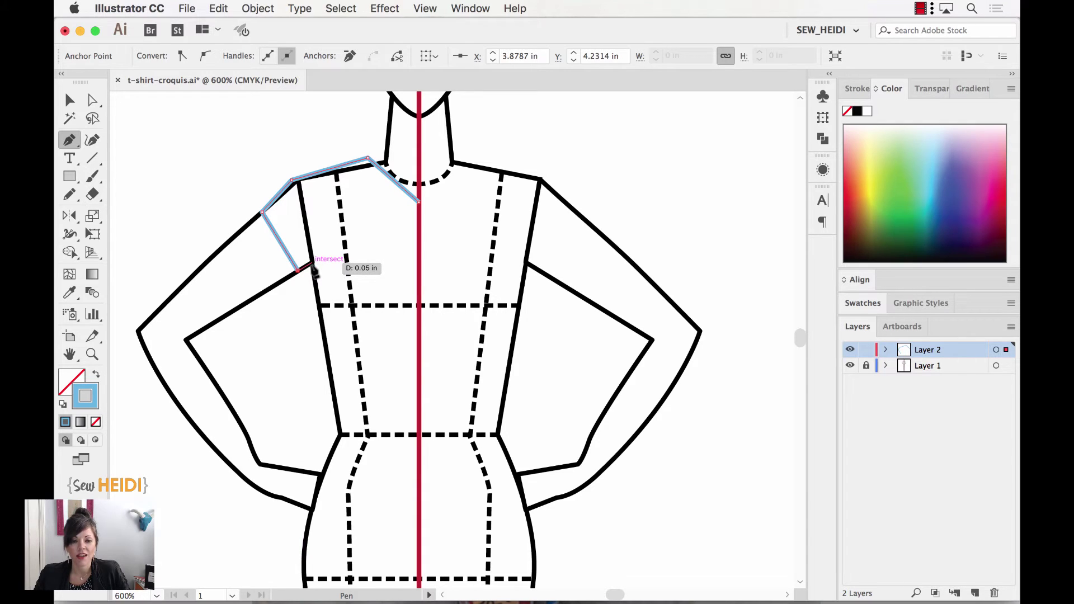
key(ctrl+z)
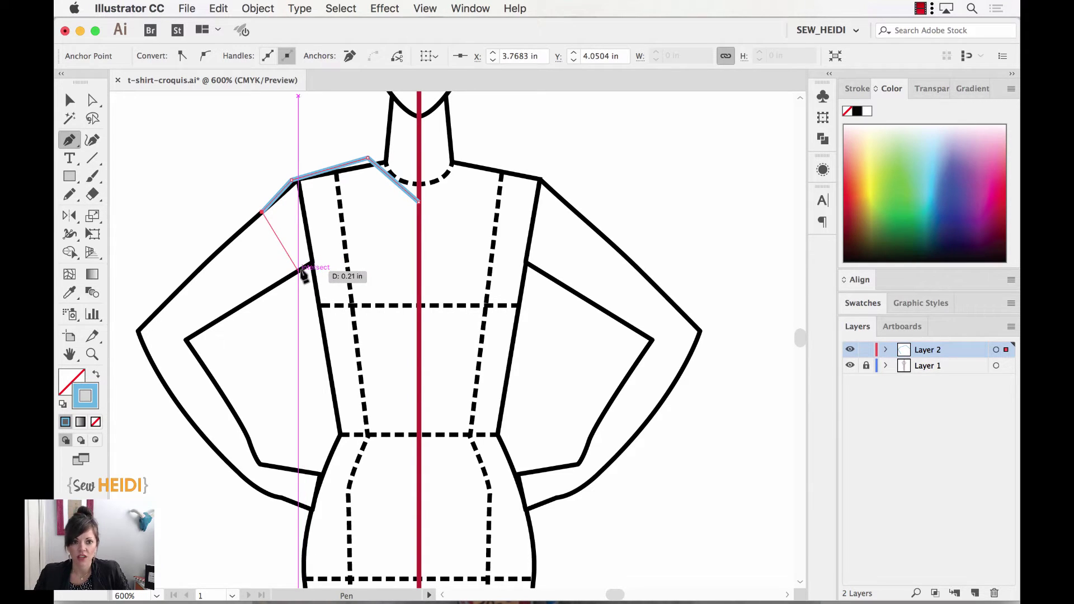
click(309, 263)
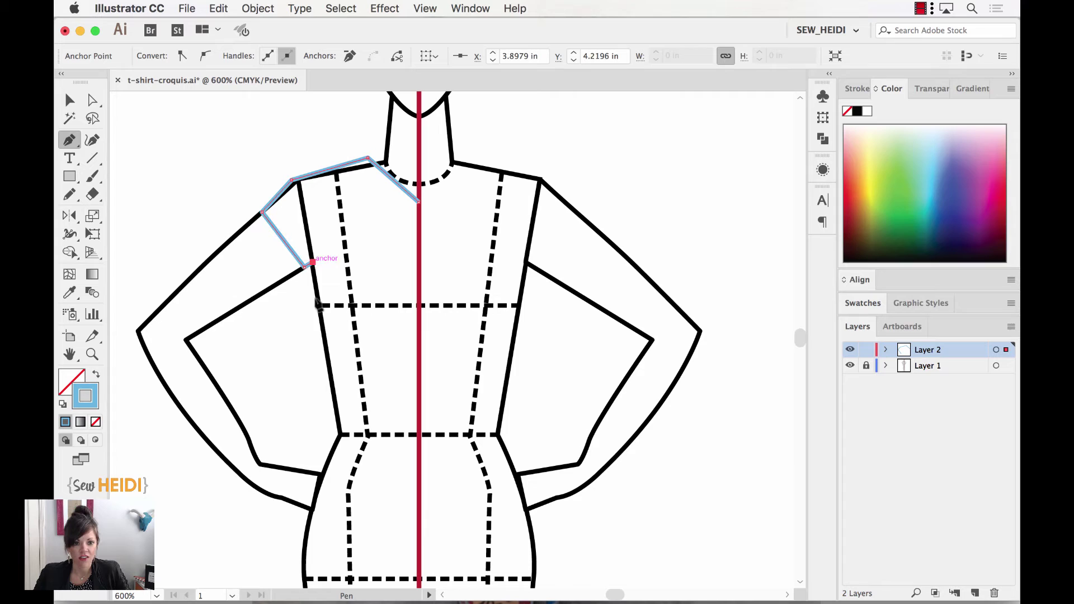
Curve the side seam down and end the half outline on the centre line at the hem.
drag(314, 520, 277, 557)
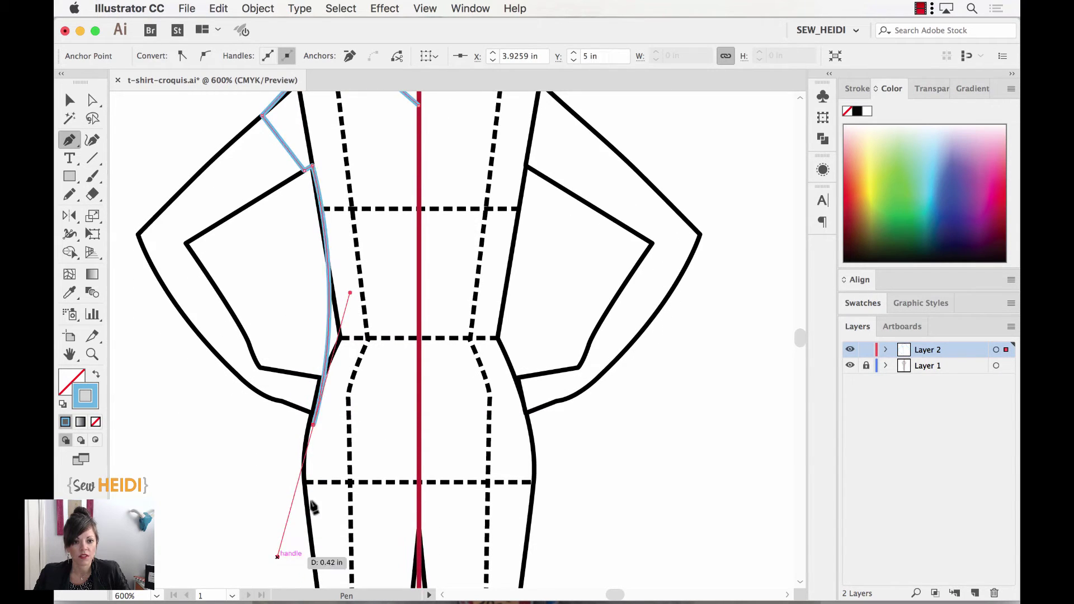
click(313, 426)
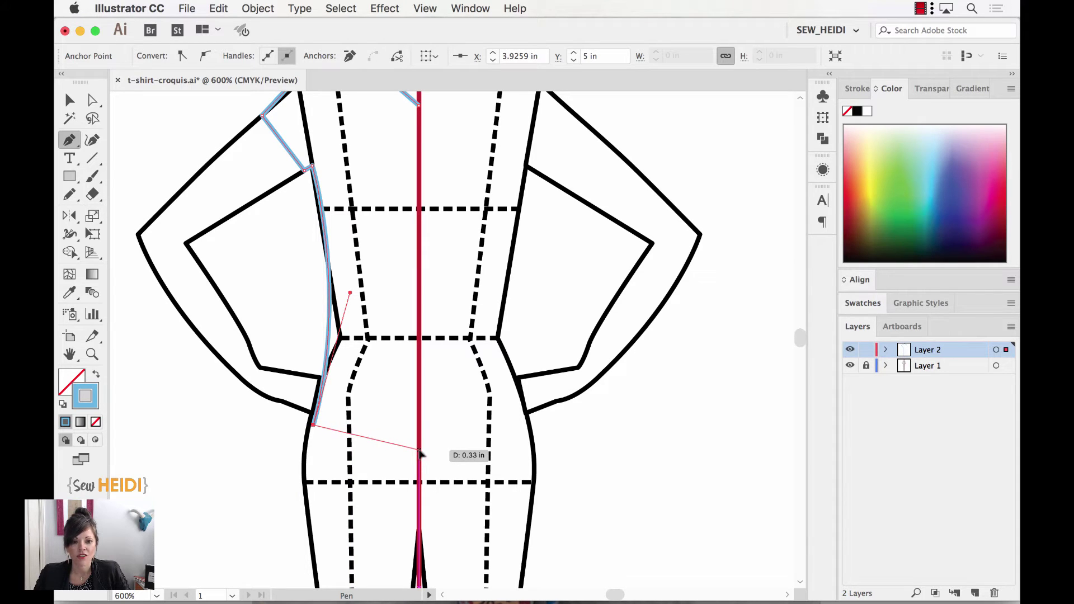
click(421, 454)
scroll(448, 419, up, 5)
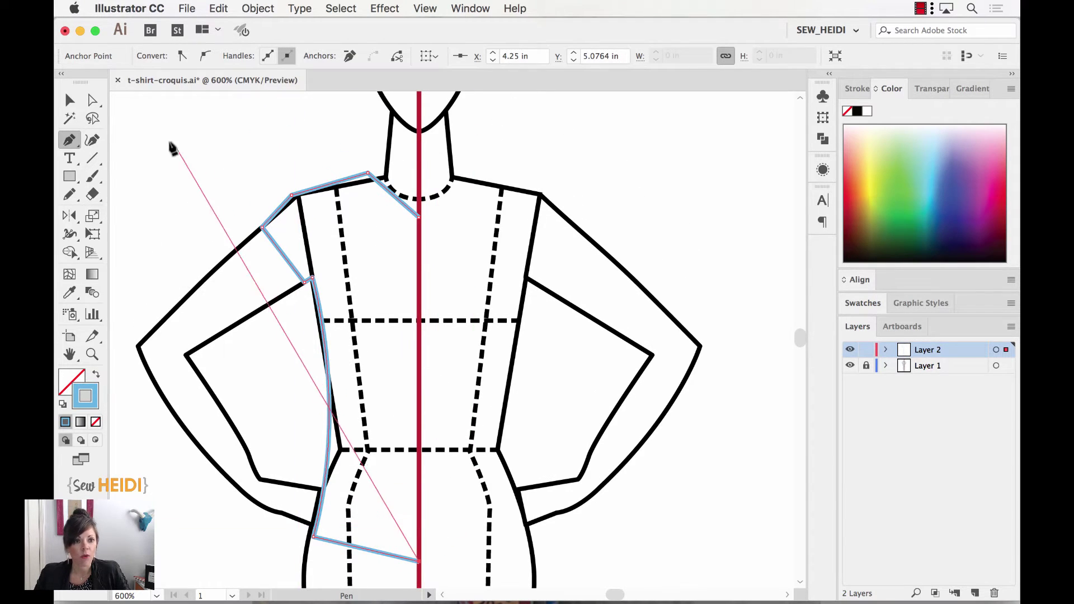
click(70, 100)
Select the redrawn half and reflect a copy around its centre-line neck point on the vertical axis.
mouse_move(209, 137)
mouse_down()
mouse_move(409, 460)
mouse_move(420, 512)
mouse_up()
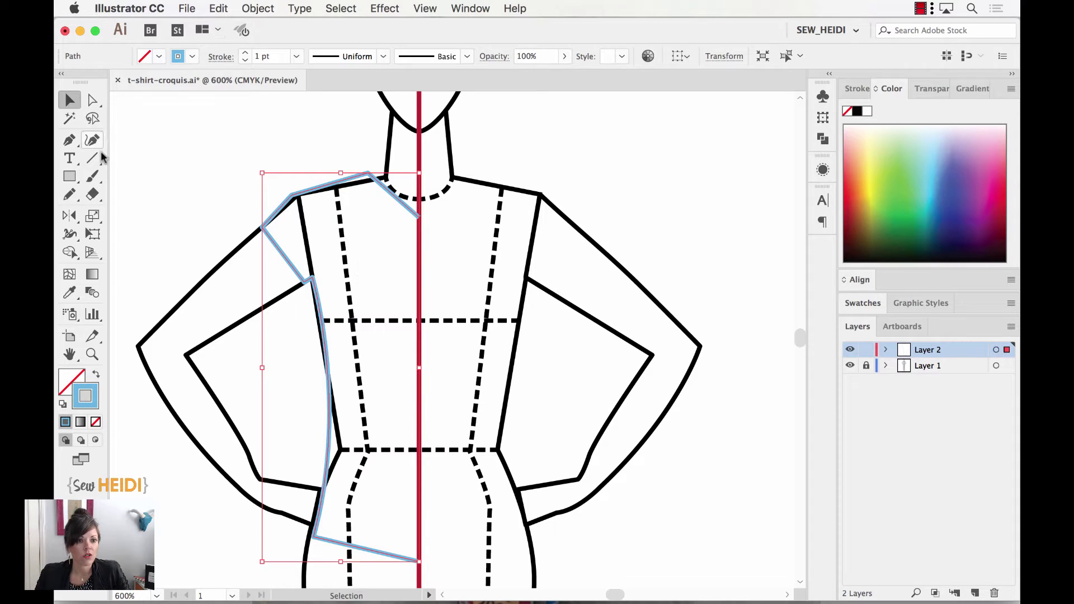
click(69, 216)
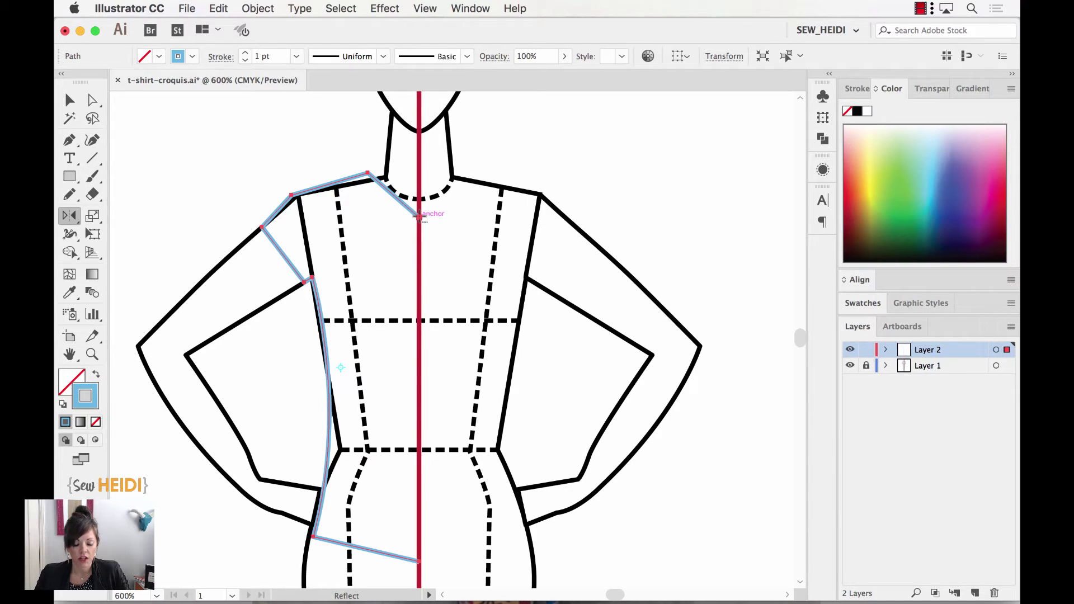
alt+click(419, 215)
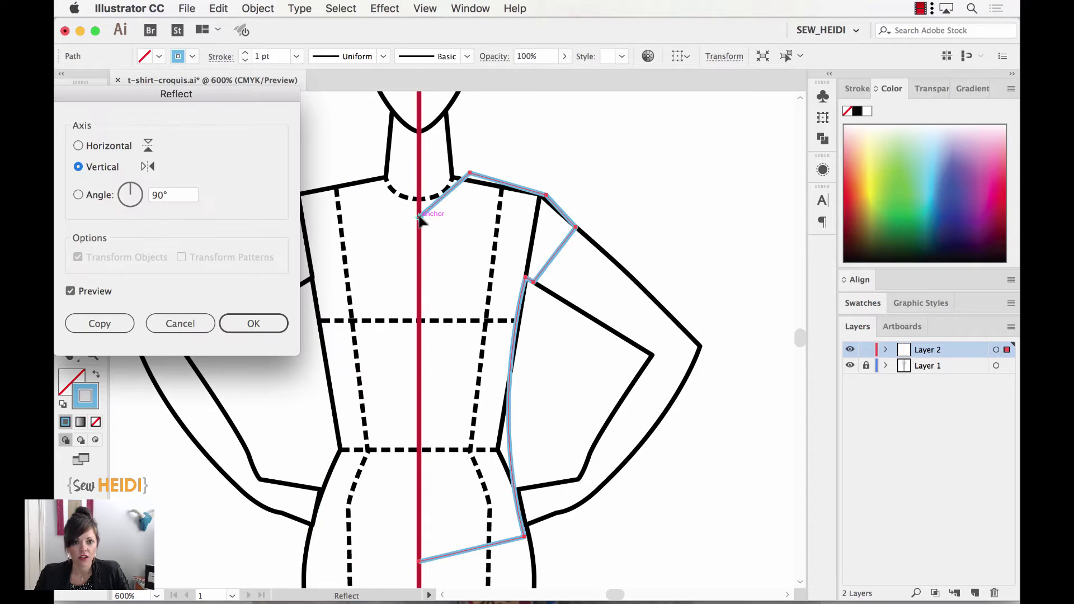
click(112, 325)
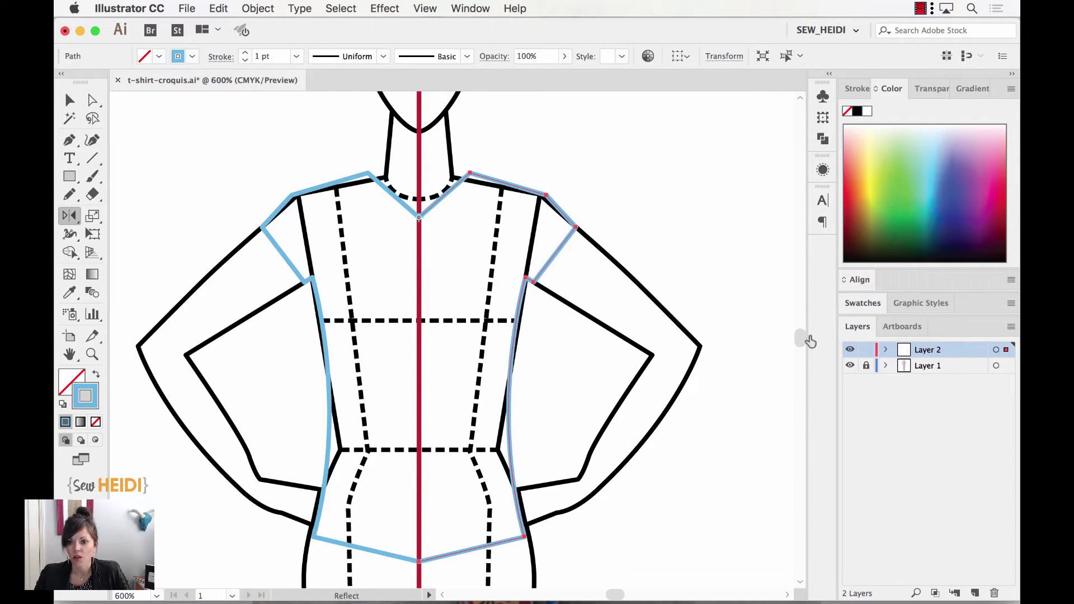
Hide the croquis and average and join the two centre neckline endpoints into one point.
click(850, 366)
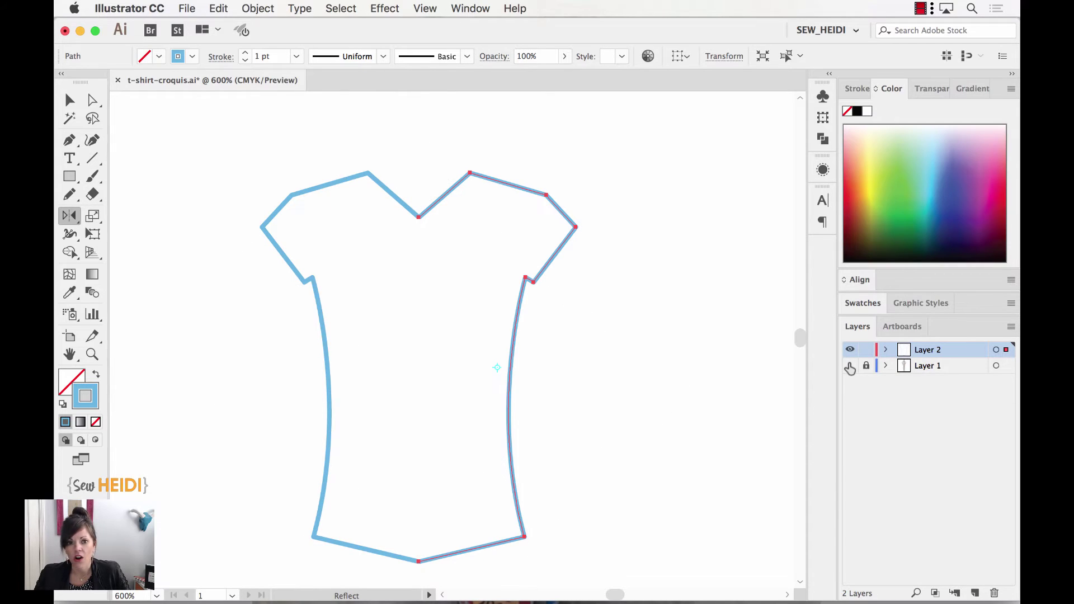
click(94, 102)
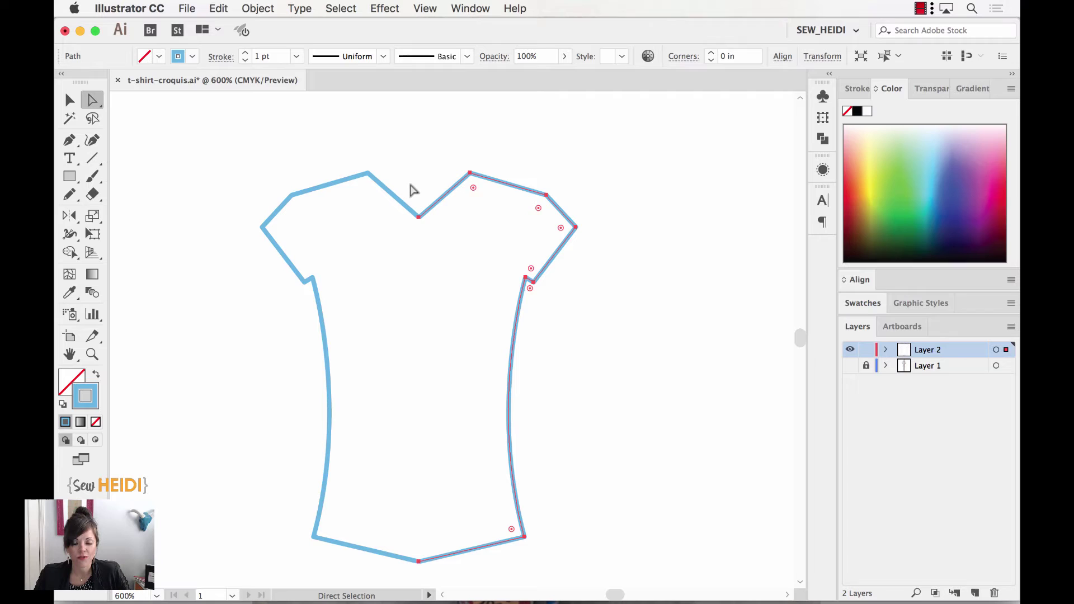
drag(412, 190, 429, 238)
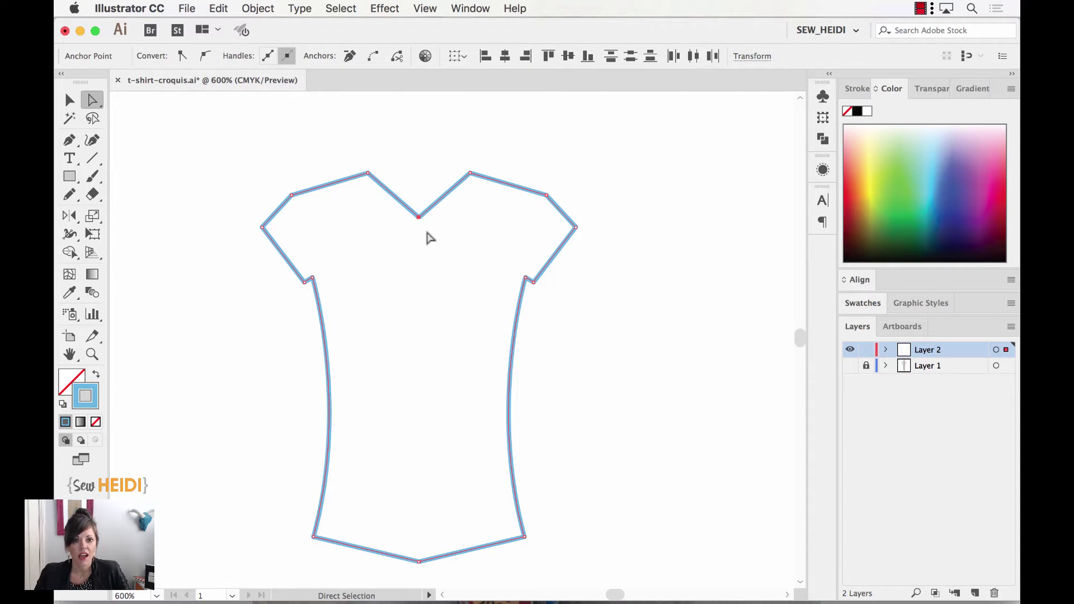
key(v)
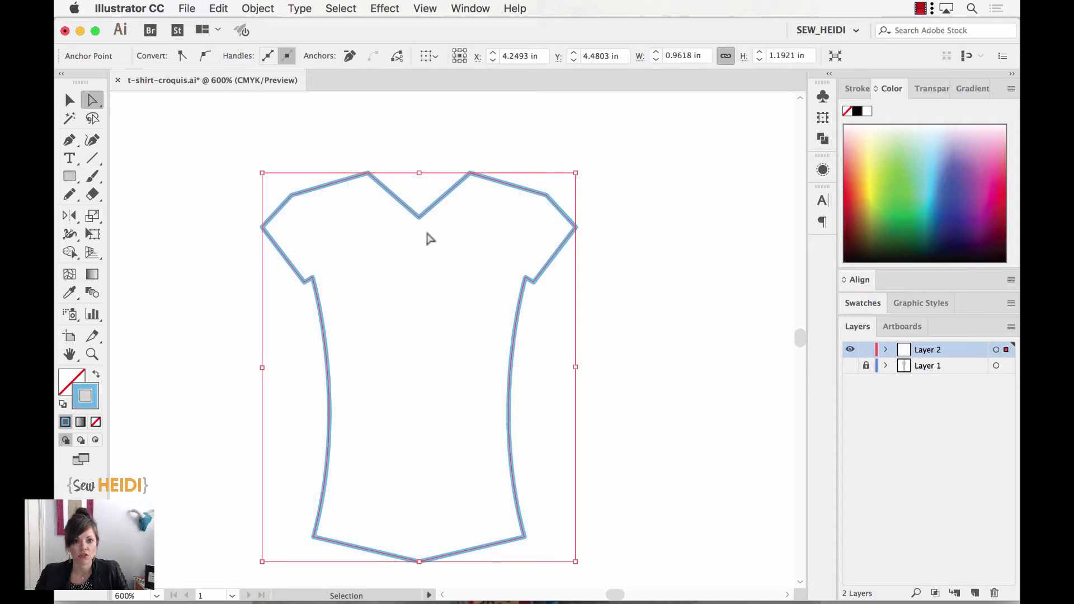
key(a)
Average and join the two centre hem endpoints the same way, then deselect the outline.
drag(434, 572, 403, 551)
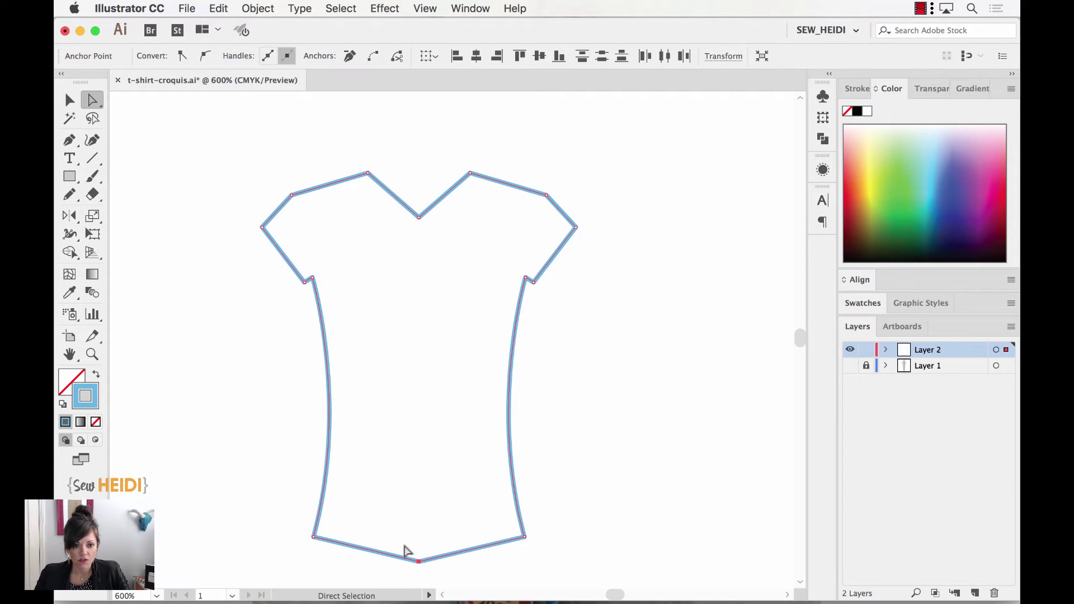
key(v)
key(a)
click(604, 476)
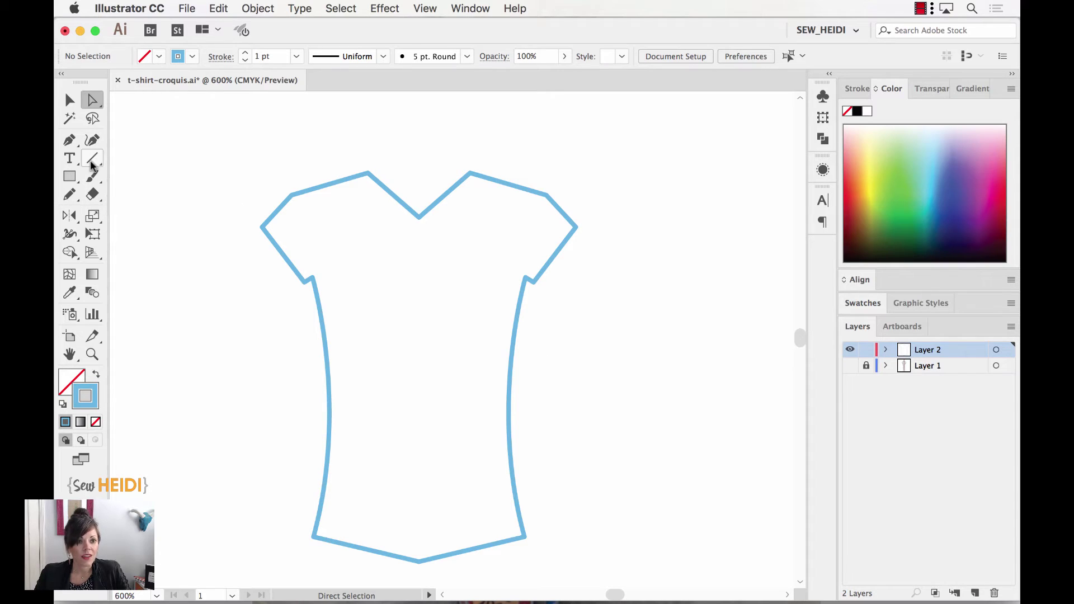
Convert the V-neck's bottom anchor to a smooth point with horizontal handles using the Anchor Point Tool.
click(71, 143)
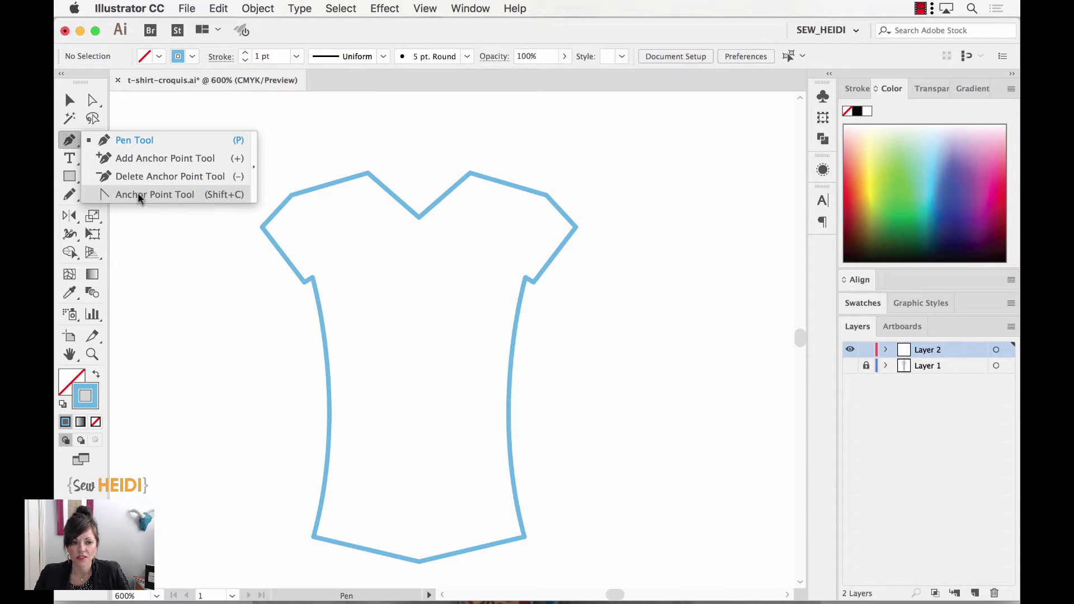
click(138, 194)
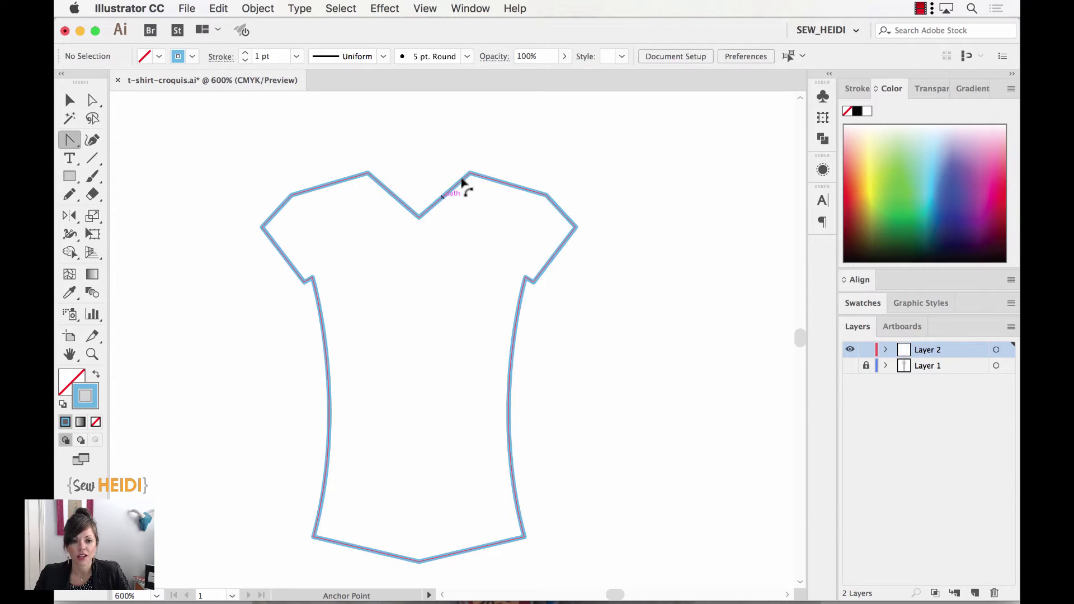
drag(419, 217, 407, 229)
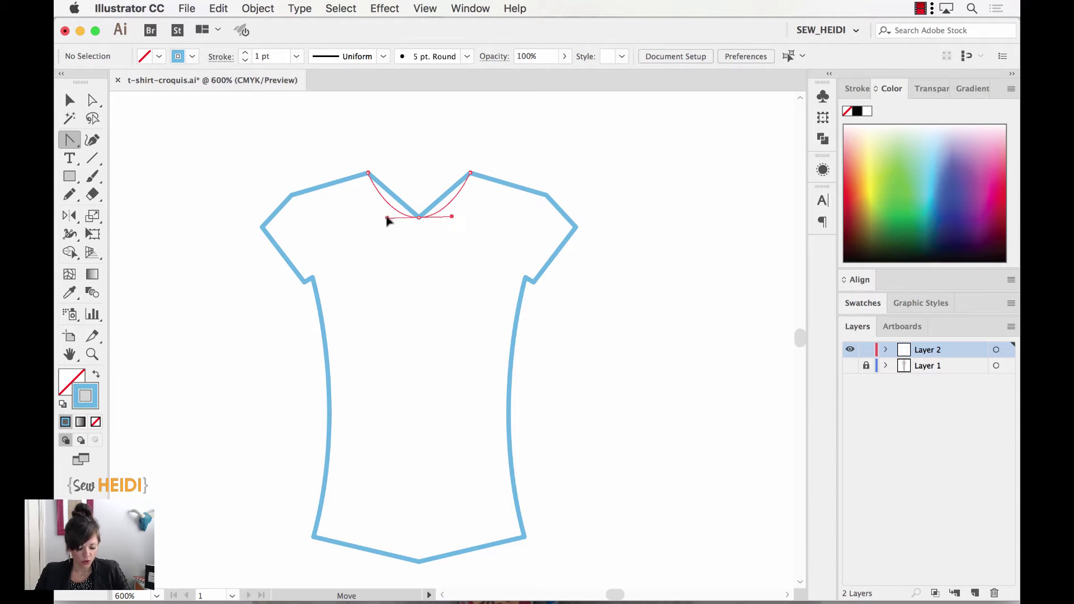
drag(384, 223, 369, 224)
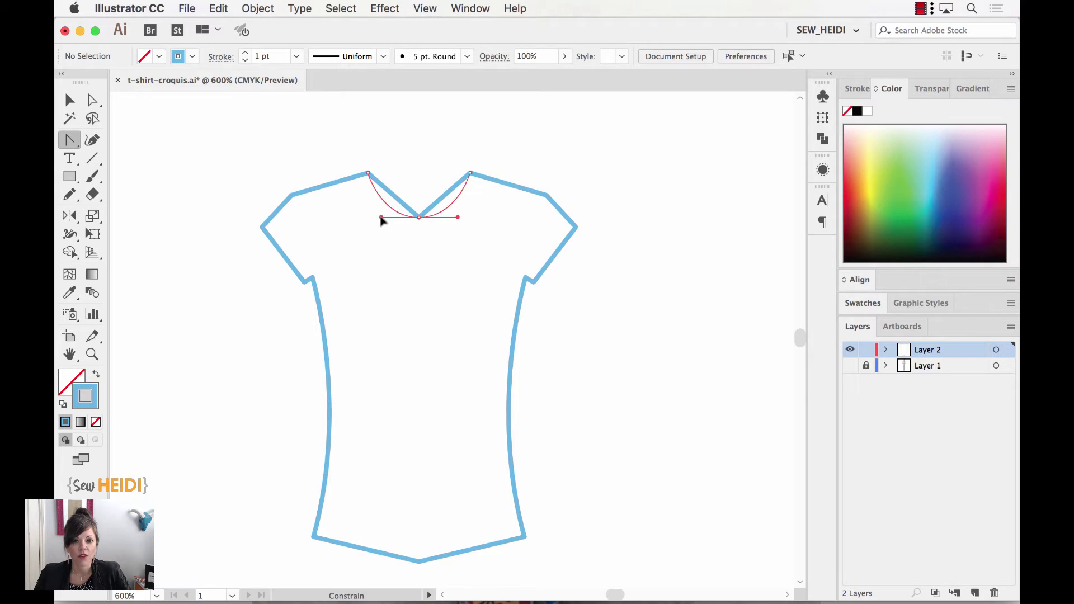
drag(392, 221, 390, 222)
click(635, 177)
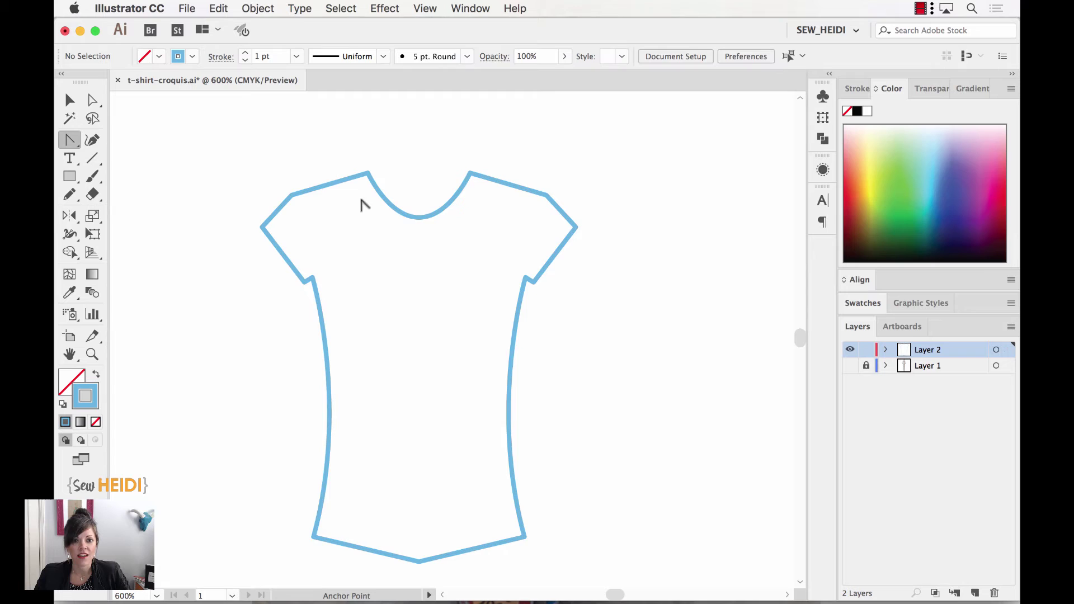
key(space)
drag(470, 485, 472, 438)
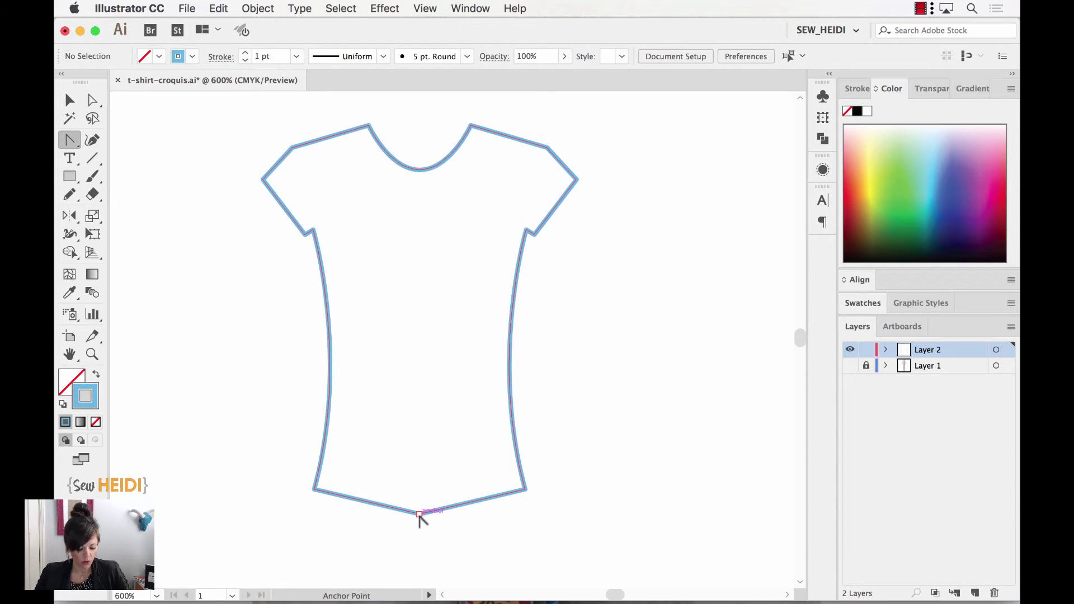
Drag curve handles out of the hem's bottom centre anchor with the Anchor Point Tool.
drag(418, 513, 501, 544)
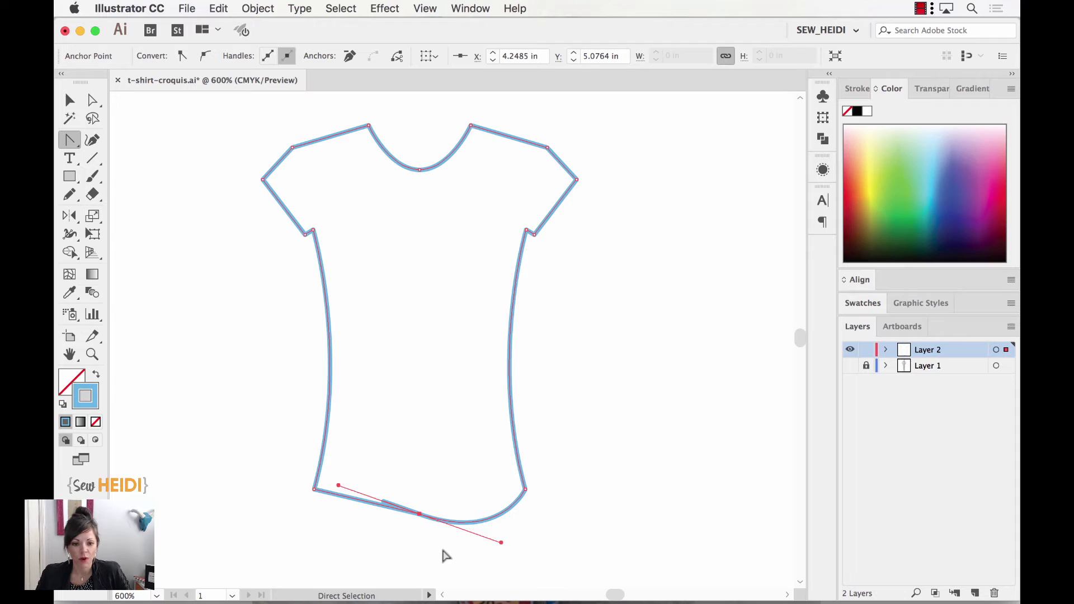
Undo the hem curve and zoom in to reveal two overlapping points at the hem centre.
key(z)
drag(414, 501, 430, 528)
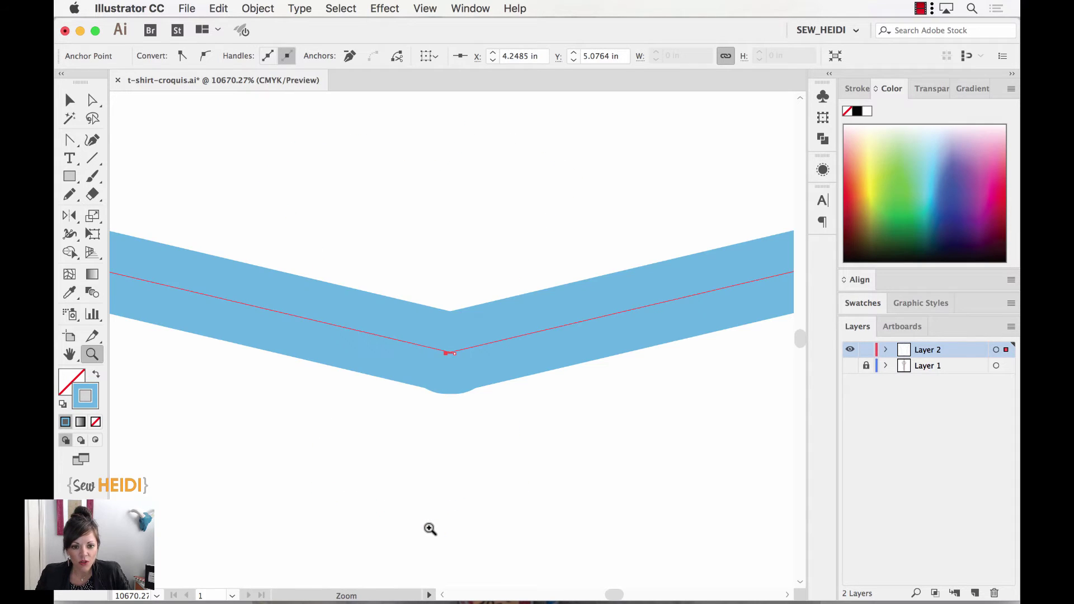
click(507, 432)
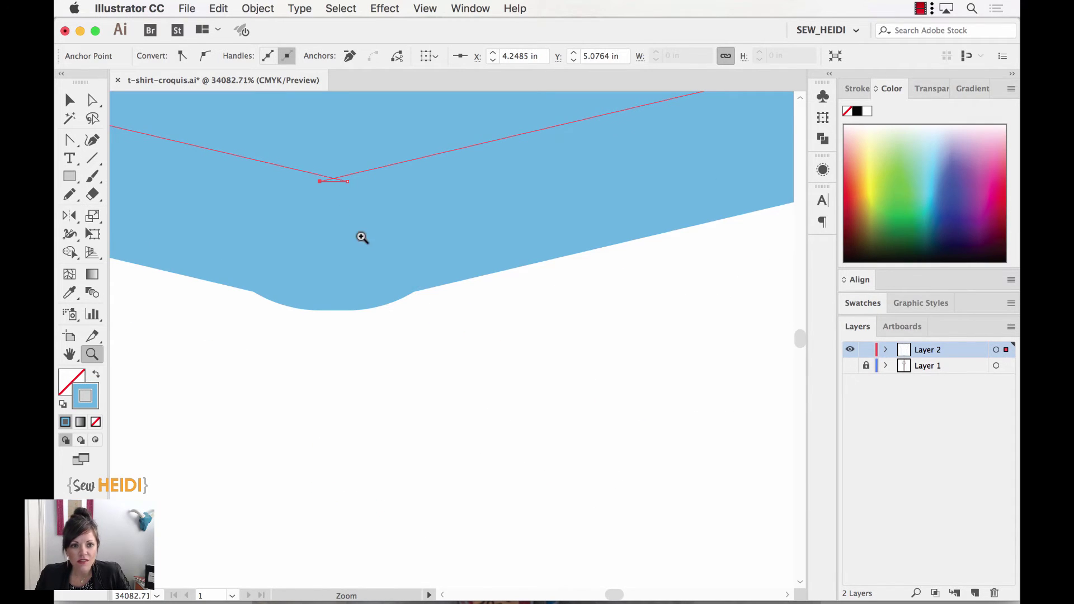
click(417, 341)
key(space)
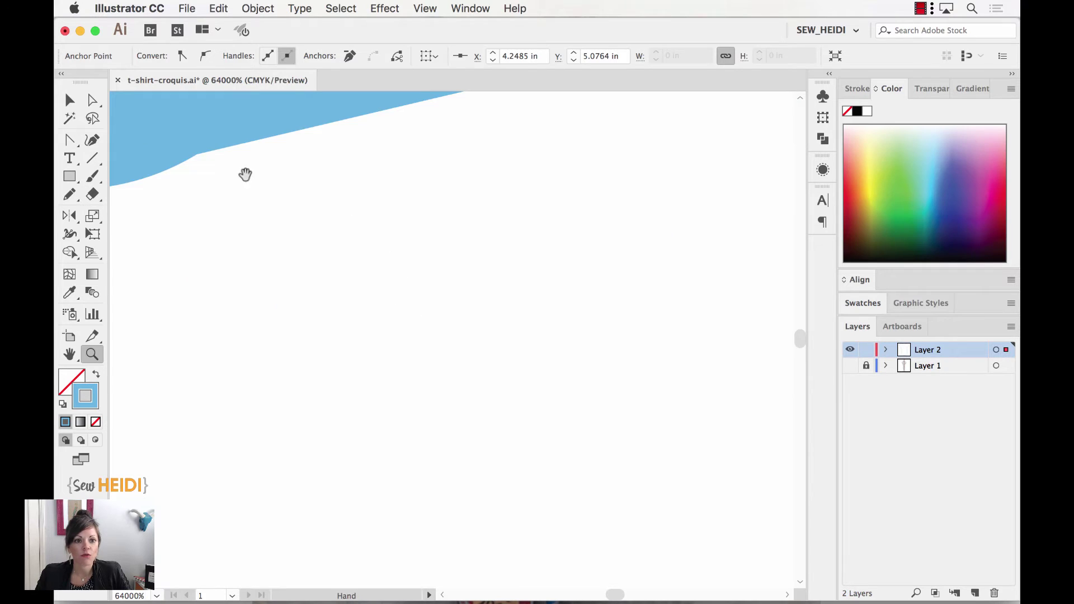
drag(245, 174, 551, 431)
key(super)
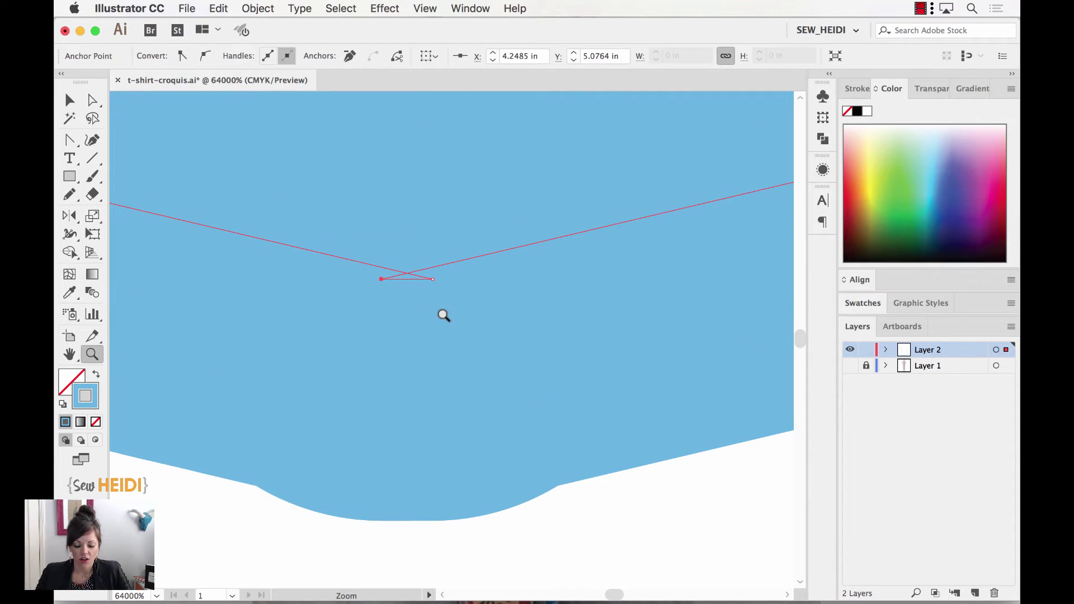
scroll(445, 320, down, 10)
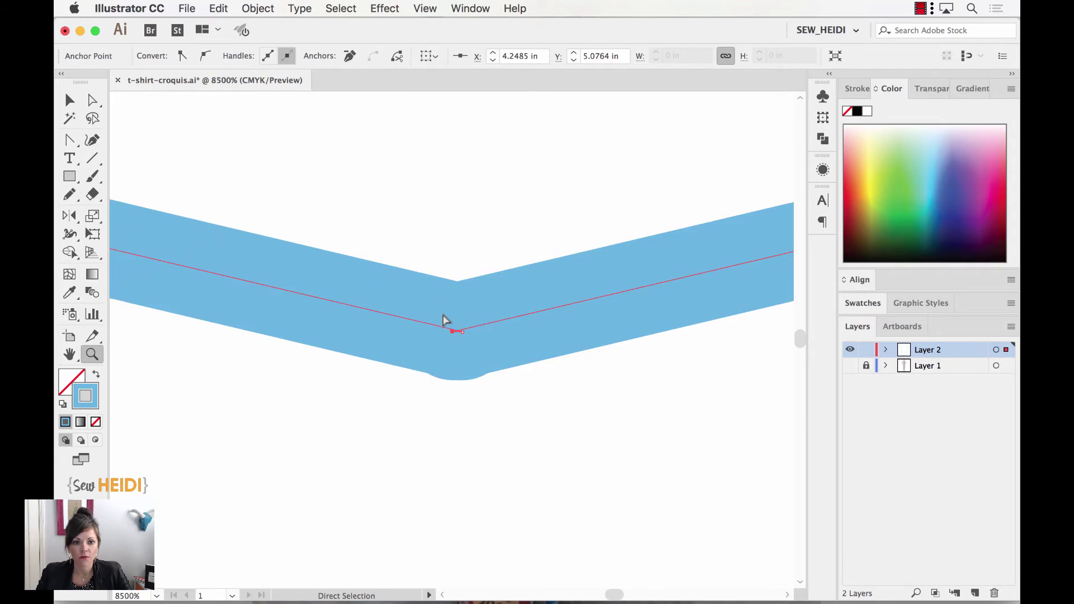
scroll(445, 320, down, 5)
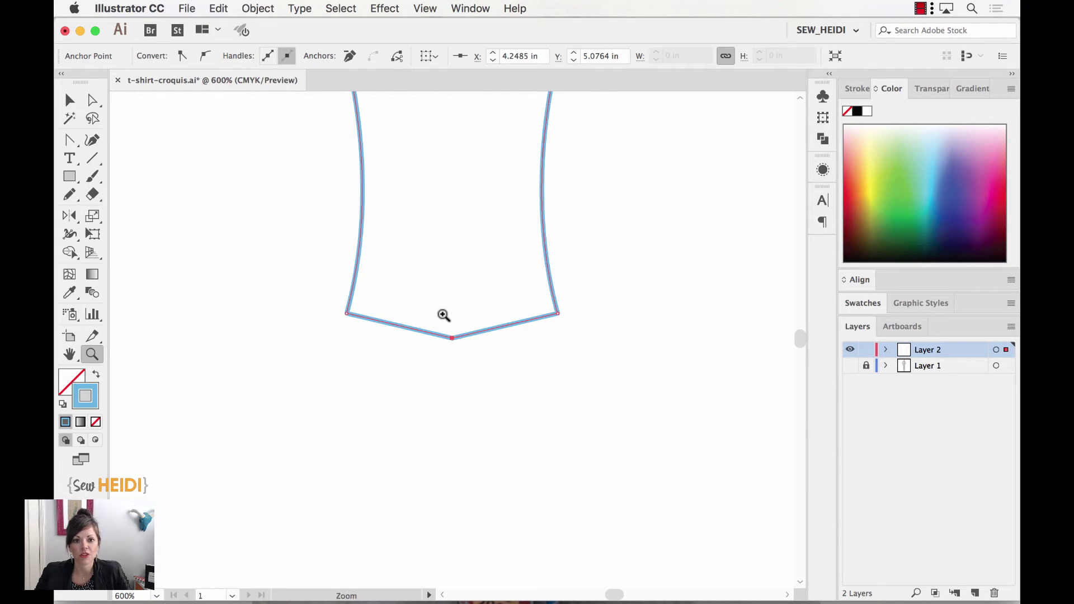
Undo the rounded neckline so it returns to a pointed V, then deselect the outline.
key(super)
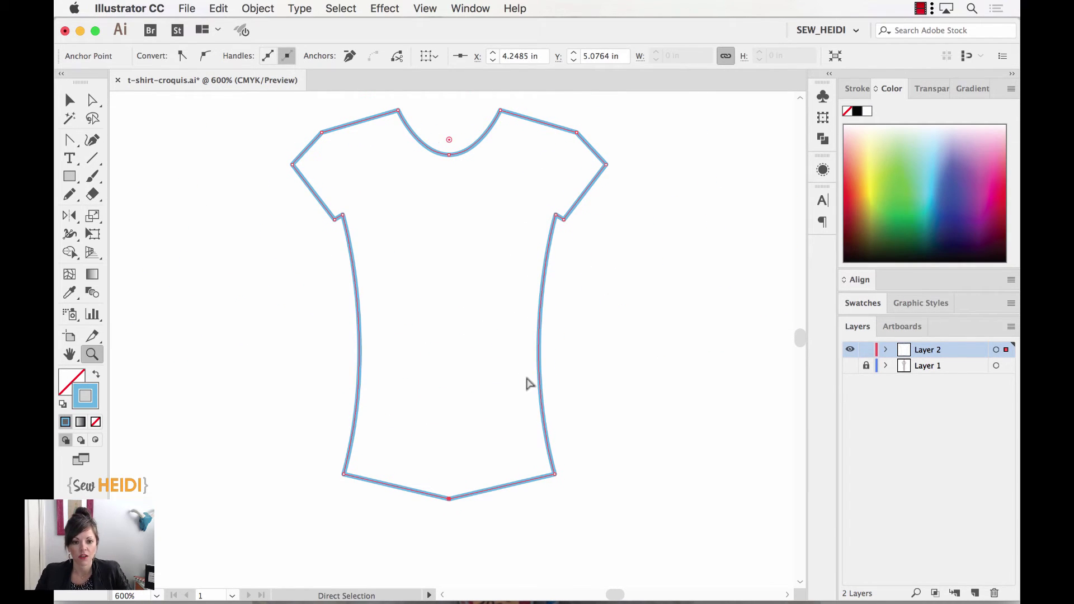
key(super+z)
key(super+z)
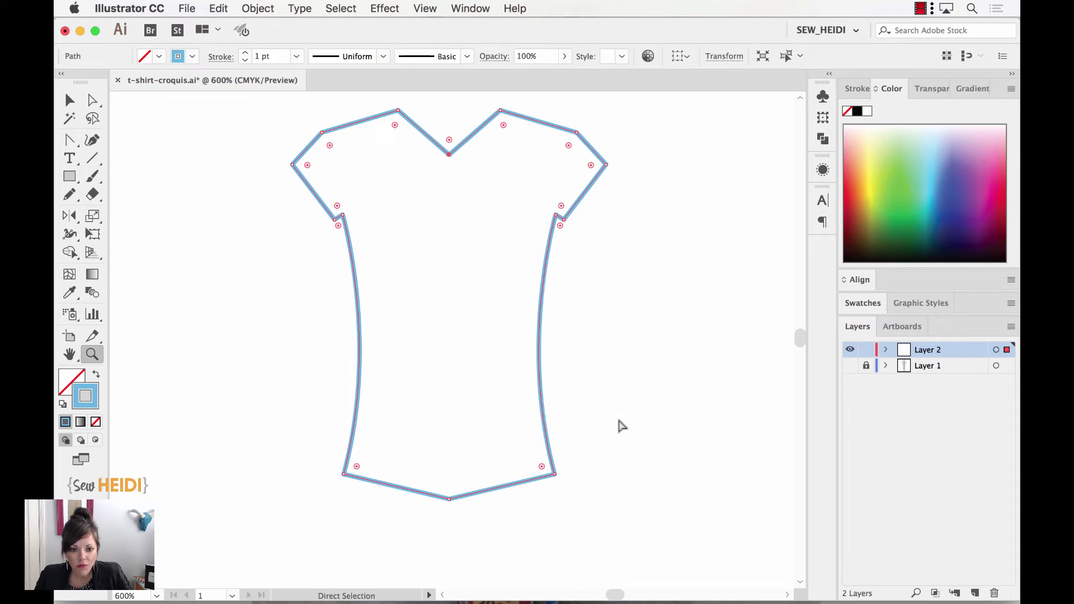
super+click(620, 423)
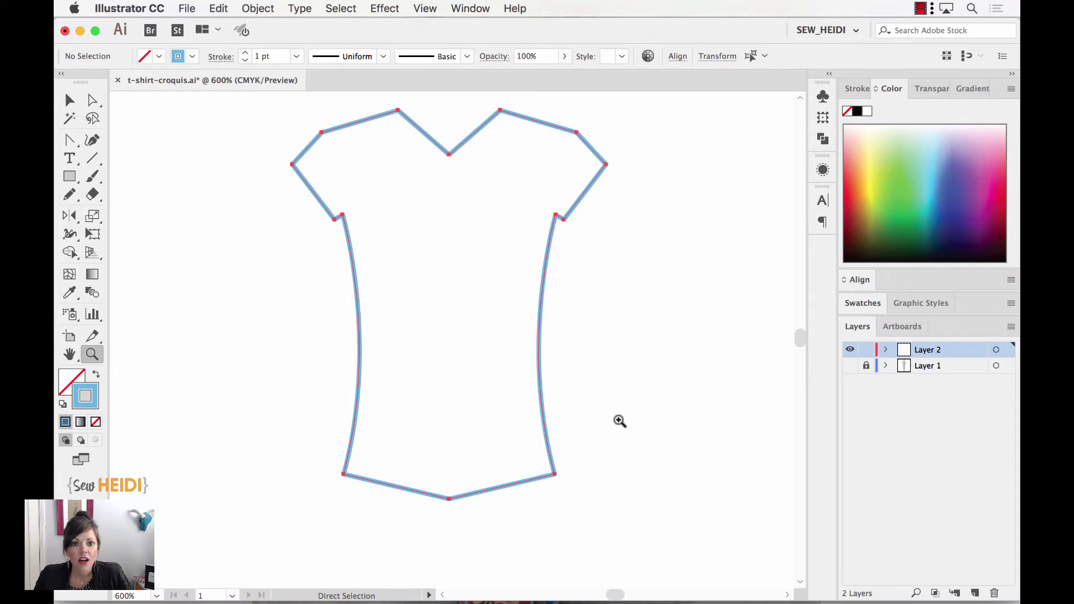
Drag the shirt's right half aside to show it is a separate path, then undo the move.
key(v)
drag(522, 119, 564, 110)
key(super+z)
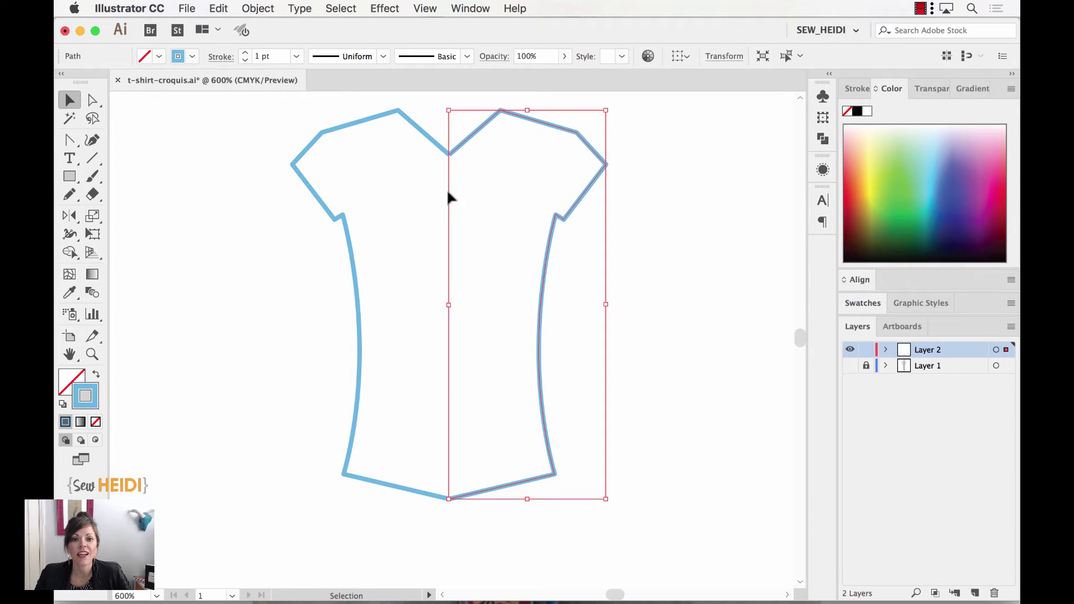
Select the overlapping neckline centre anchors, zoom in on them, and join them with Object > Path > Join.
click(92, 102)
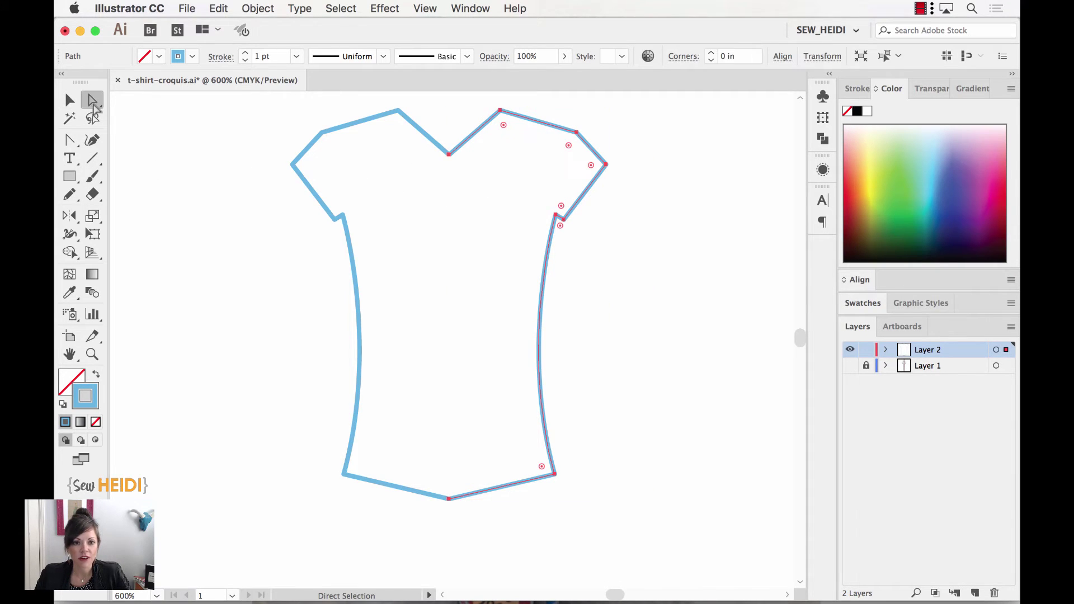
click(449, 154)
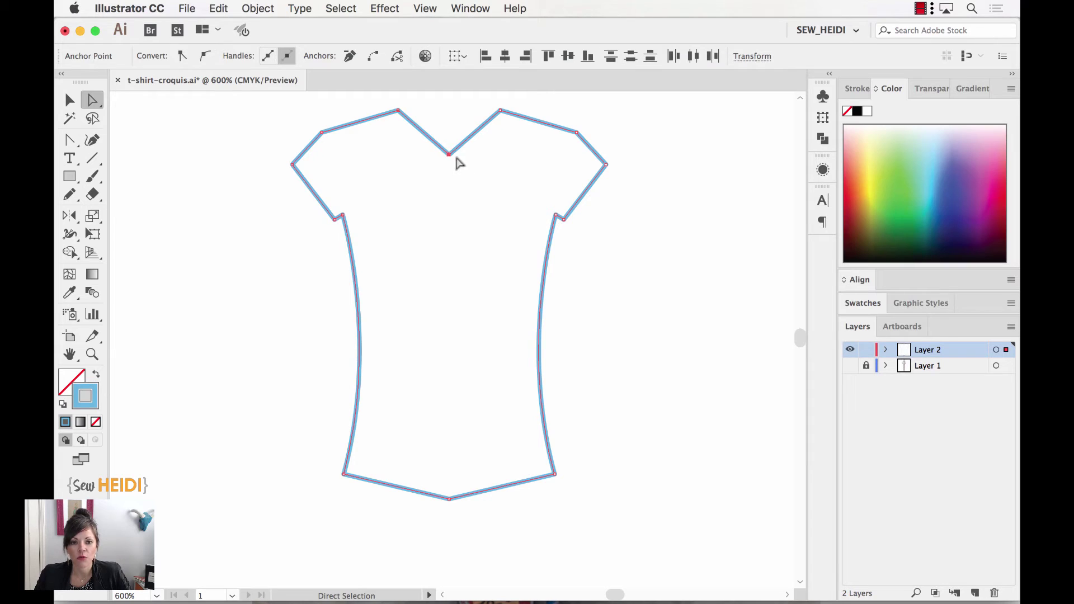
key(z)
drag(442, 153, 463, 180)
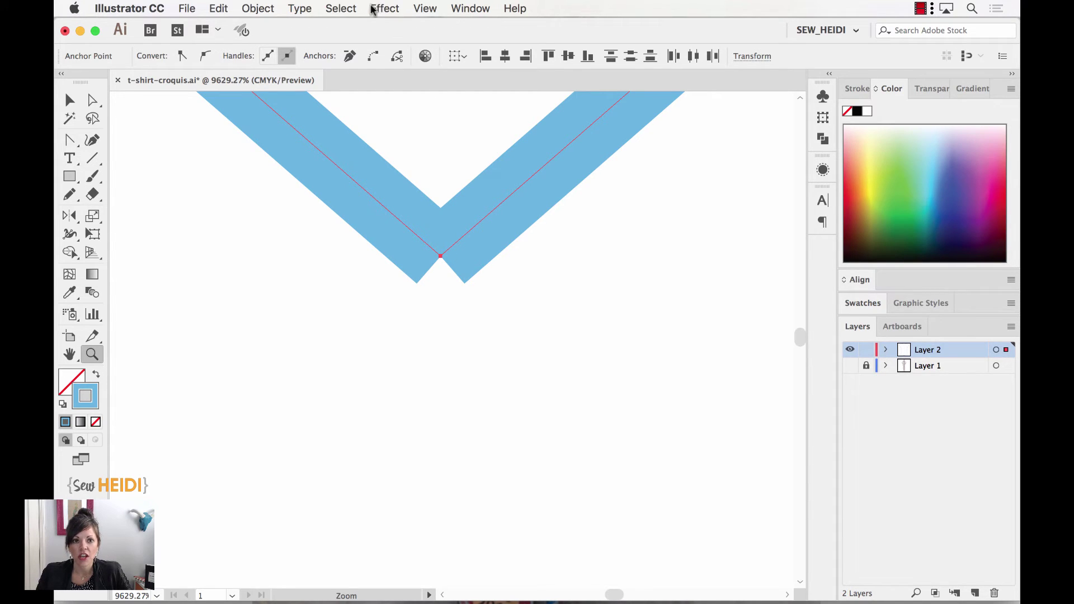
click(267, 10)
mouse_move(268, 314)
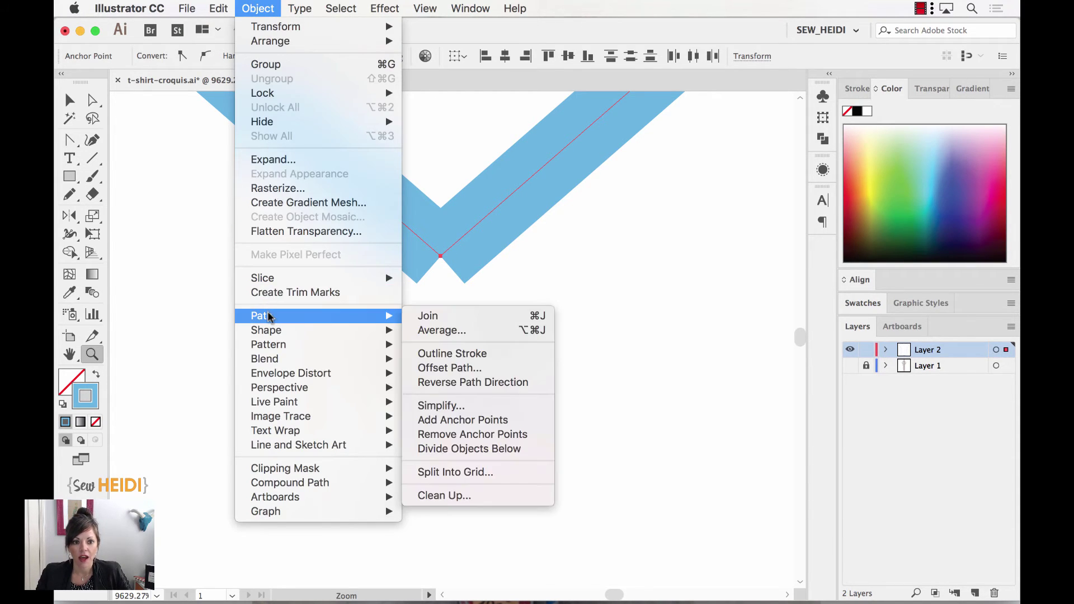
click(436, 319)
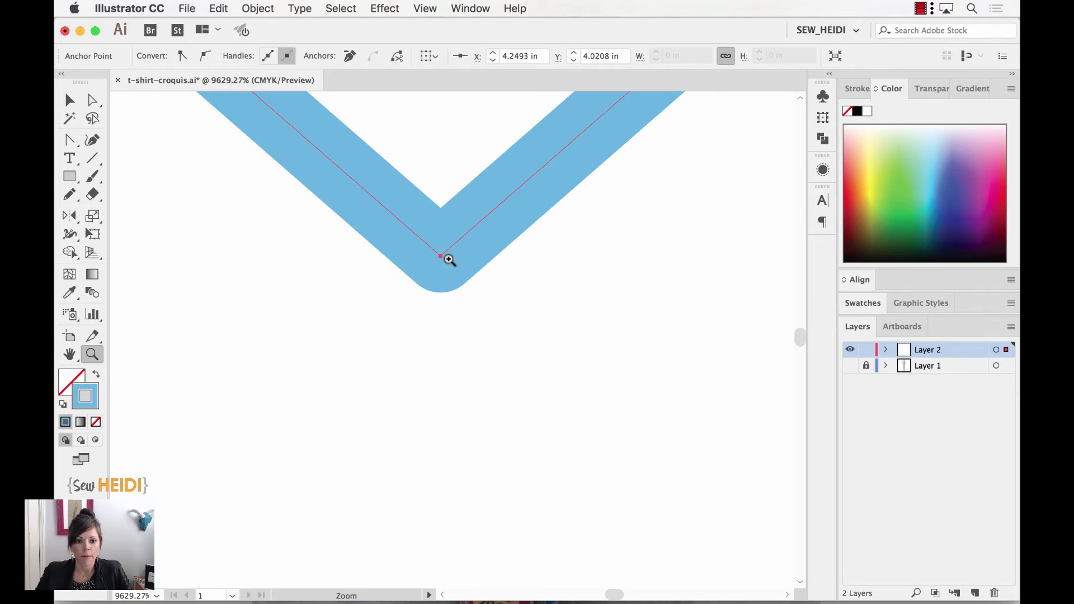
Bring the hem's centre point into view and marquee-select its two end anchors with Direct Selection.
key(super+minus)
key(super+minus)
key(super+minus)
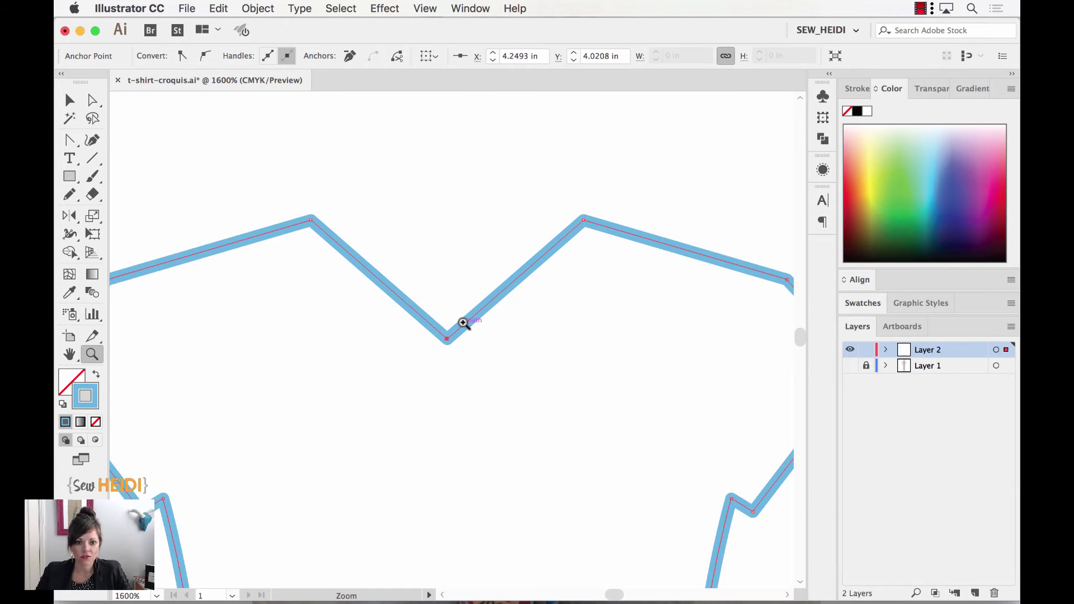
scroll(464, 324, down, 5)
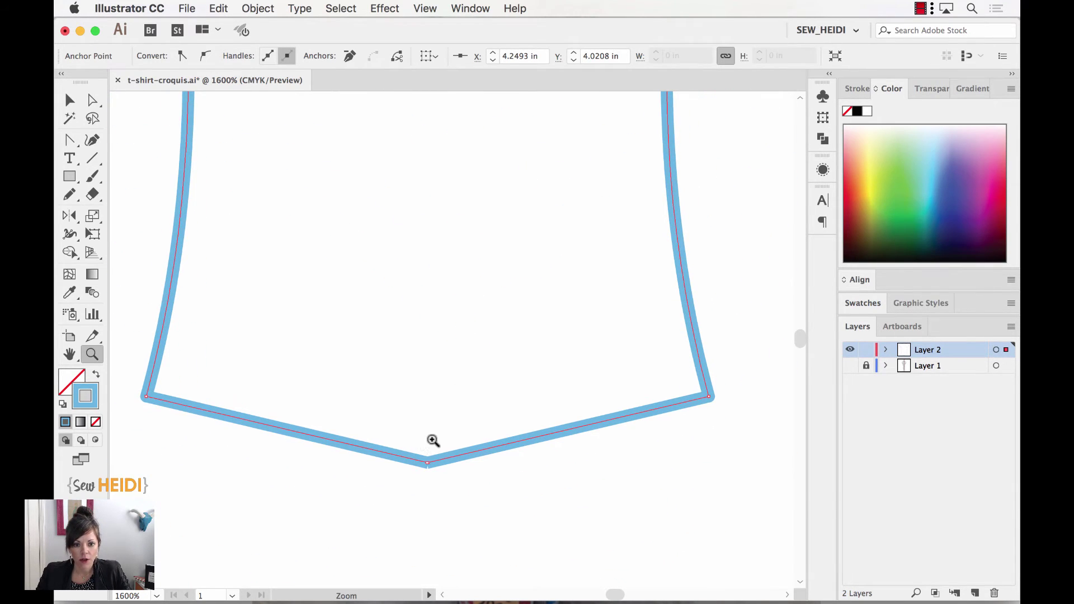
drag(434, 465, 443, 477)
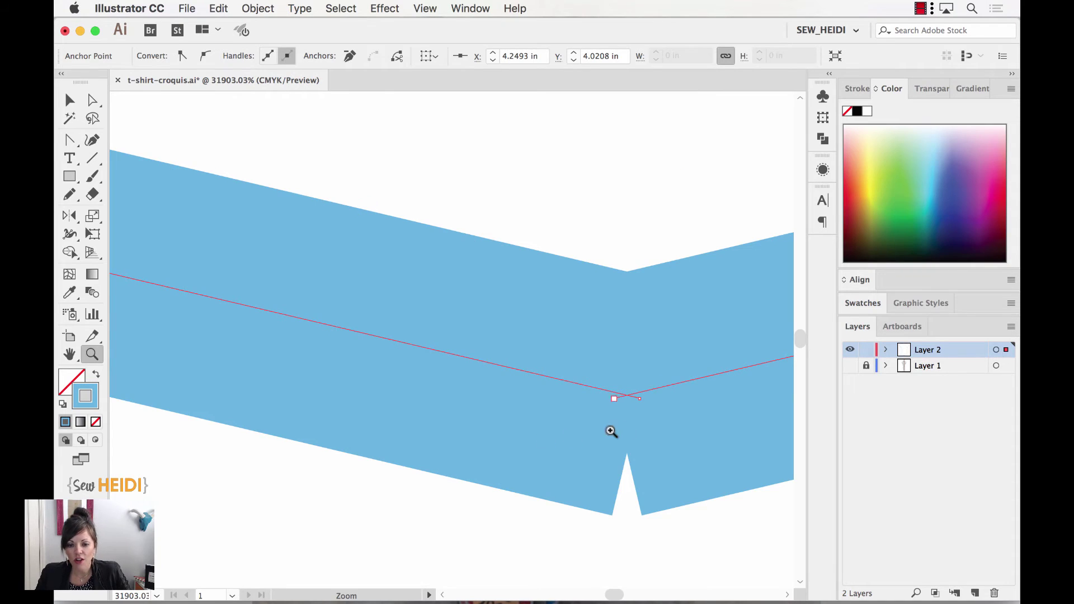
click(627, 397)
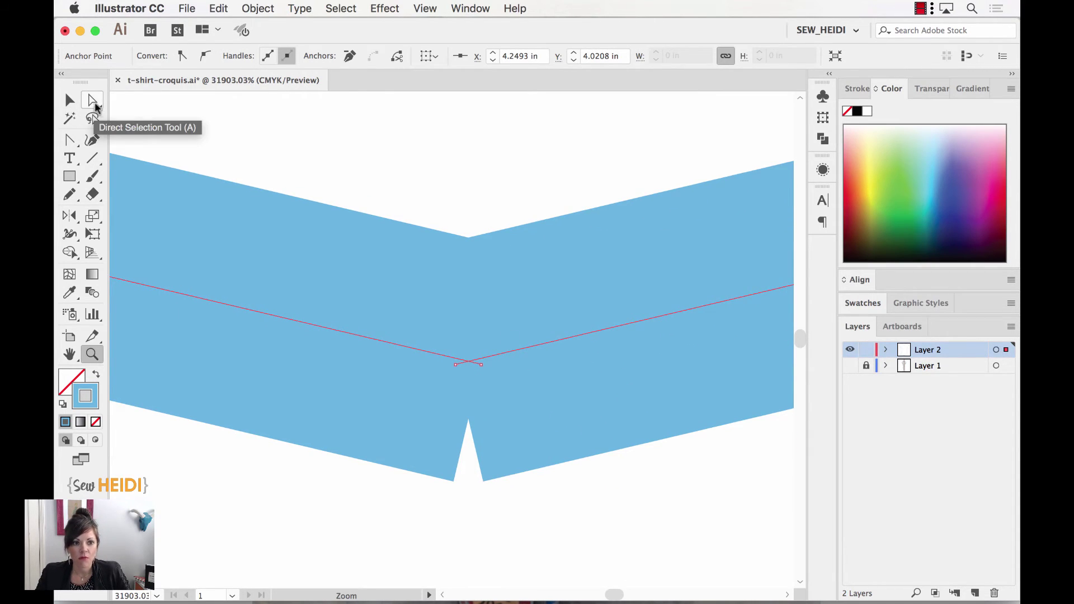
click(93, 103)
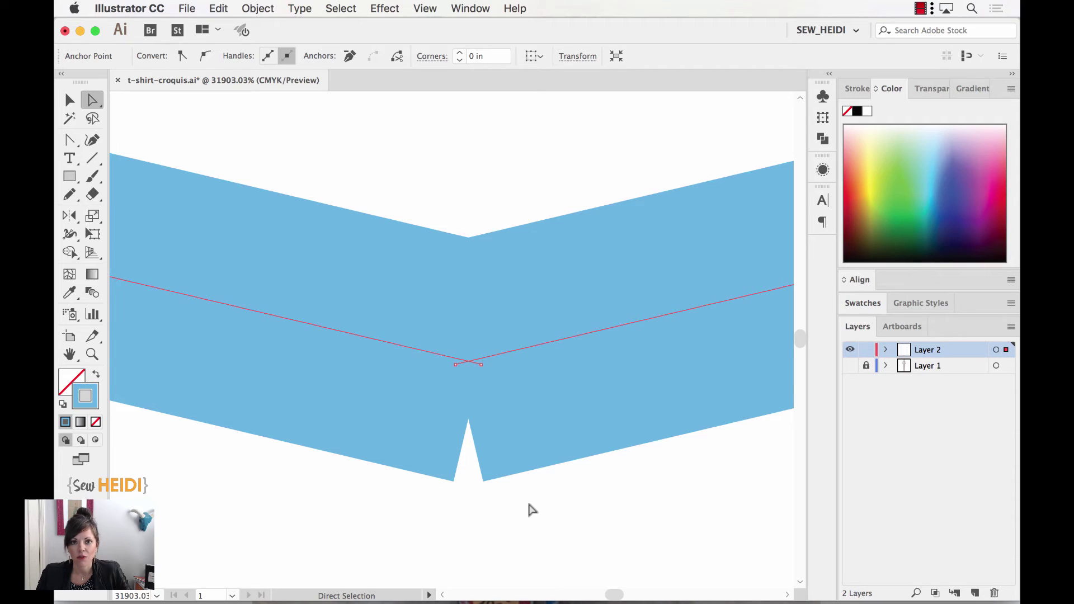
drag(529, 506, 418, 320)
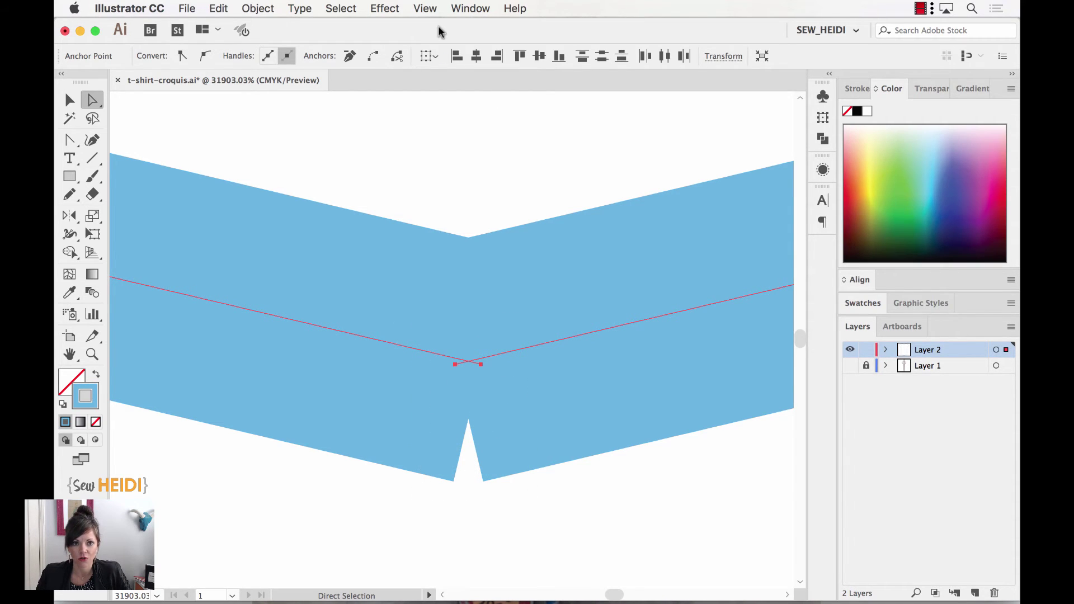
Average the two centre-front anchors on Both axes so they sit on one spot.
click(247, 9)
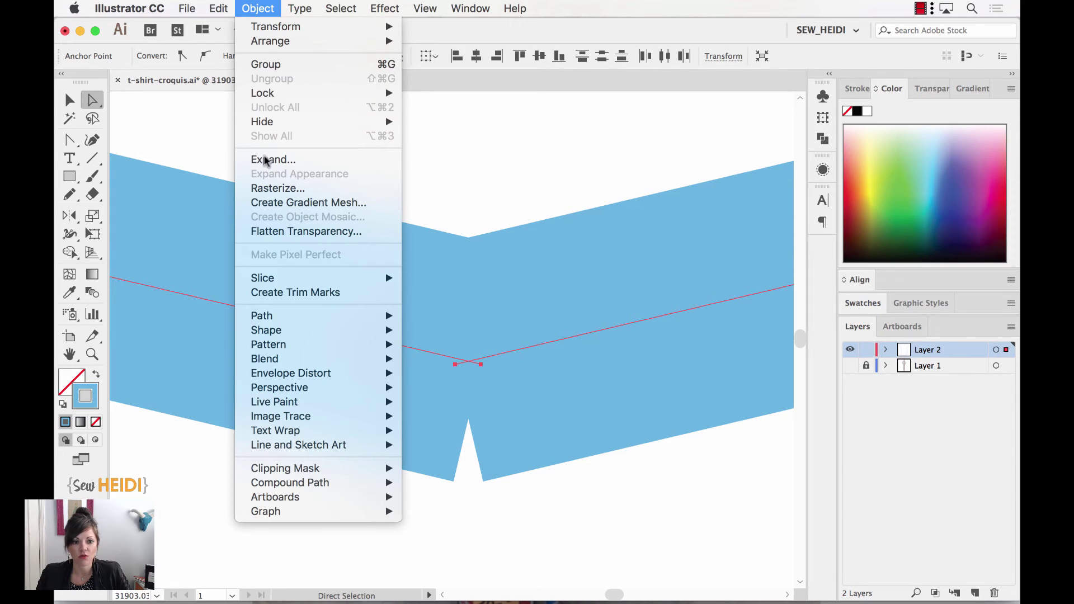
mouse_move(262, 320)
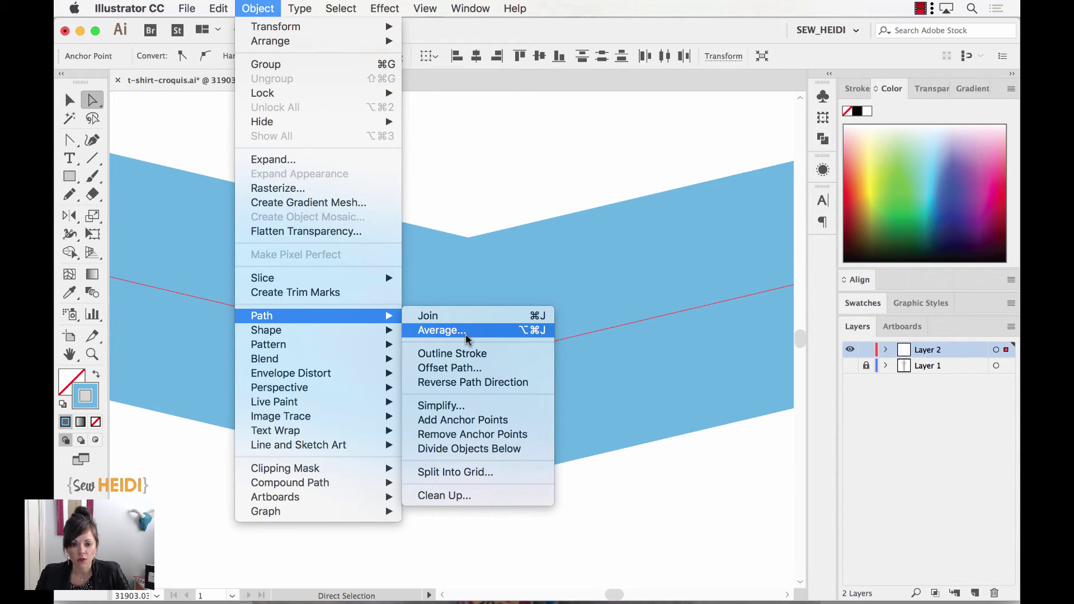
click(466, 331)
drag(163, 113, 348, 265)
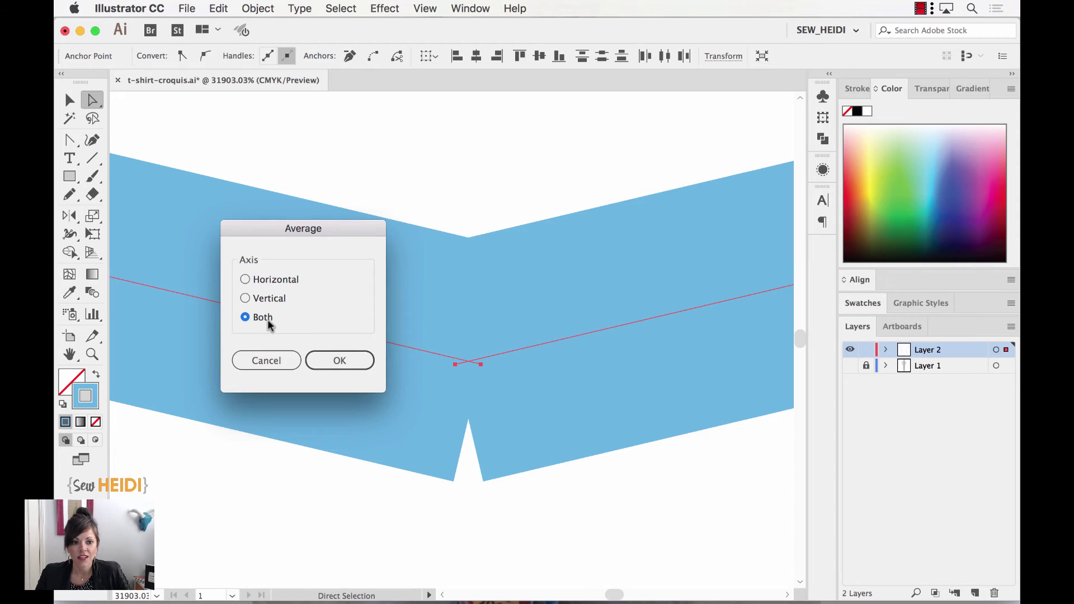
click(351, 364)
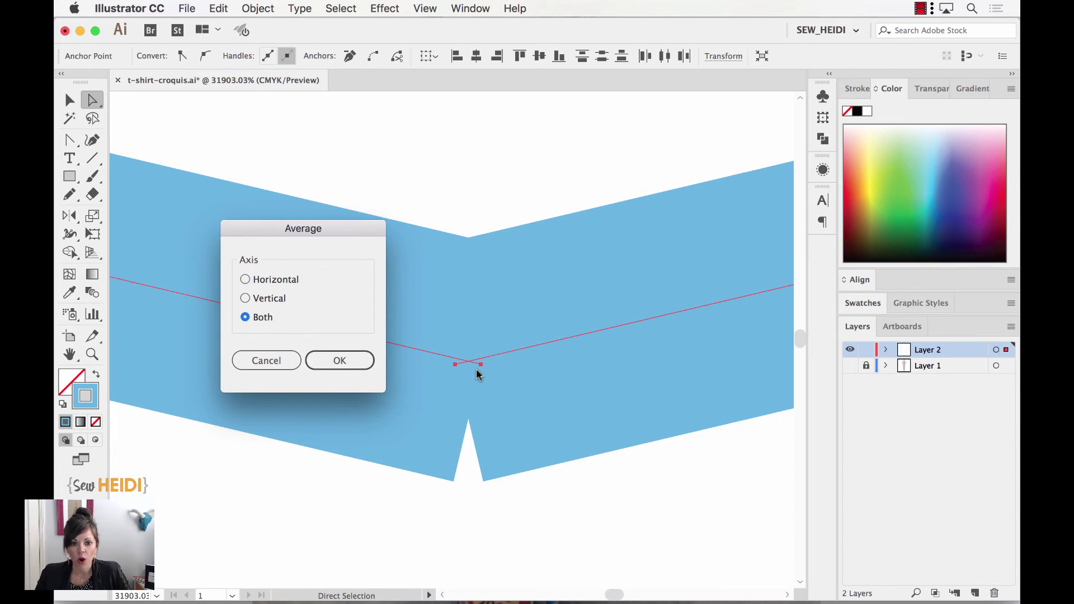
click(342, 363)
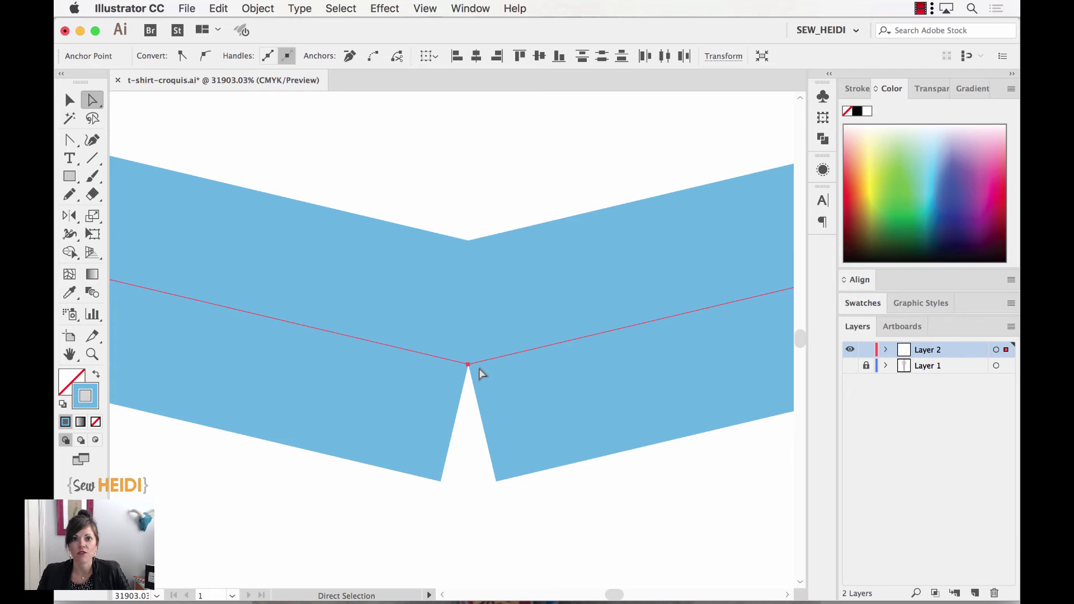
Join the two coincident end points with Object > Path > Join.
click(258, 8)
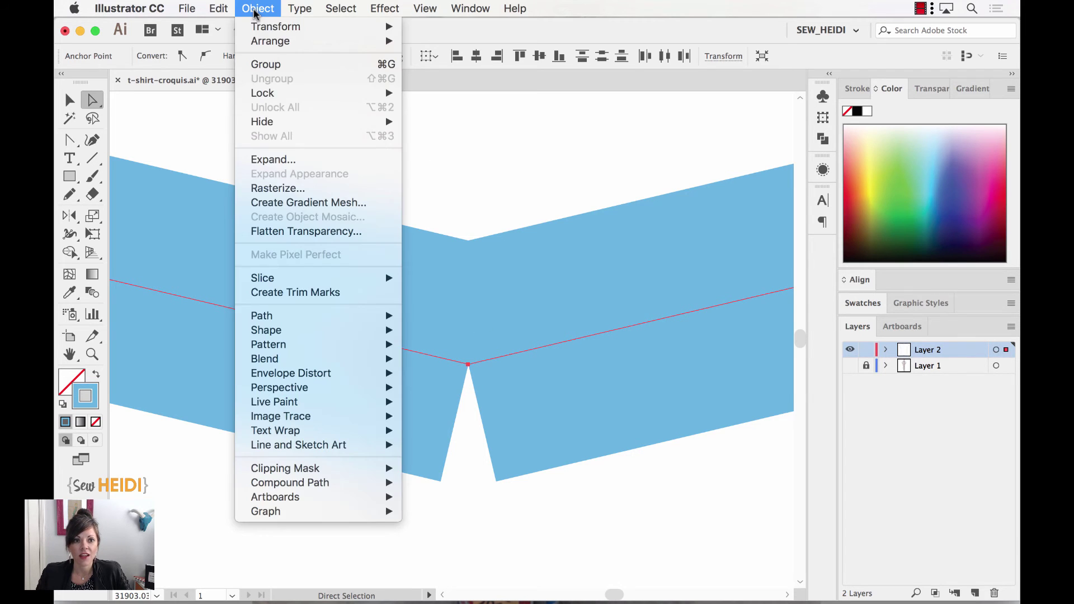
mouse_move(358, 319)
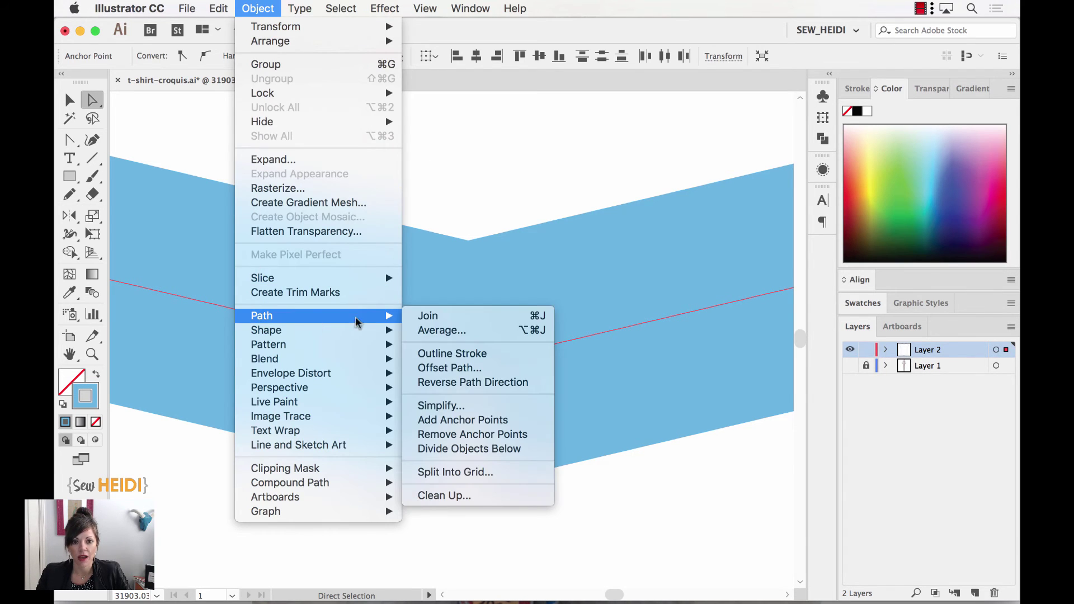
click(427, 317)
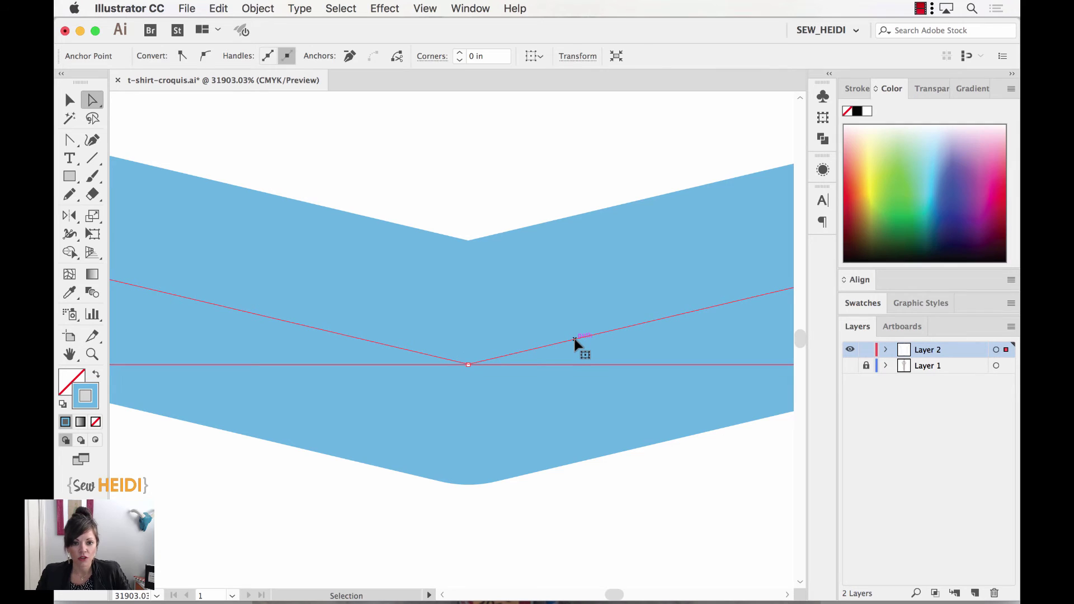
Marquee-select the remaining two centre-front end anchors and average-join them with Cmd+Option+Shift+J.
super+click(576, 342)
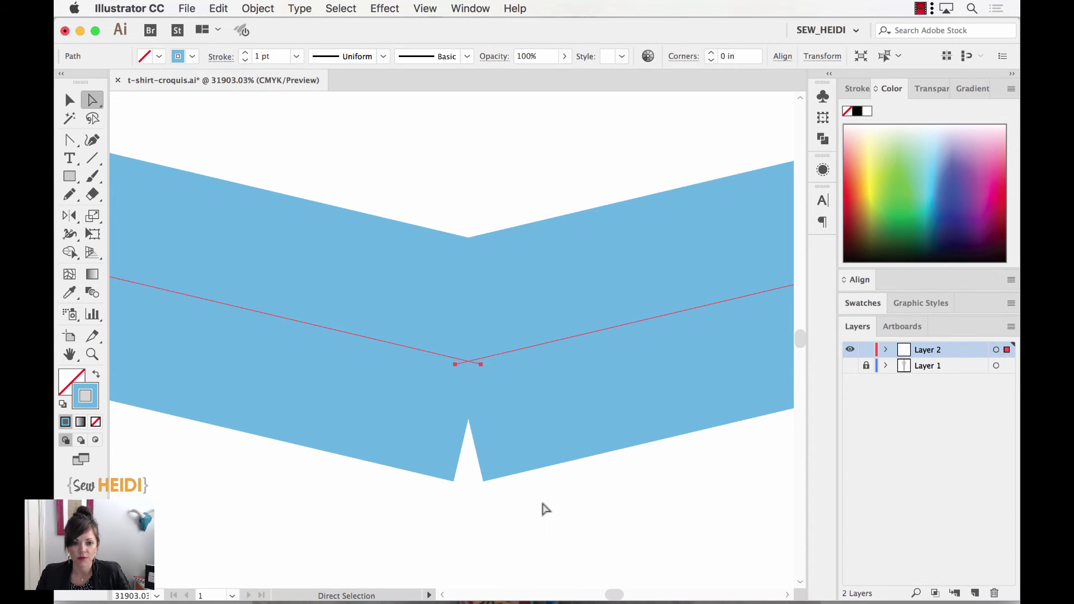
click(542, 504)
drag(543, 504, 415, 292)
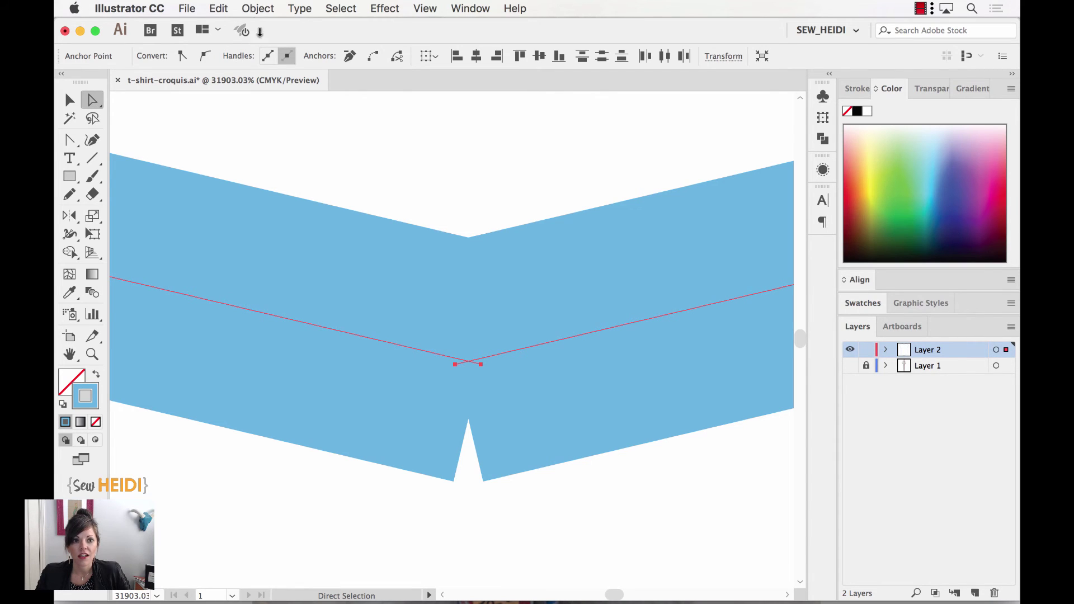
click(255, 7)
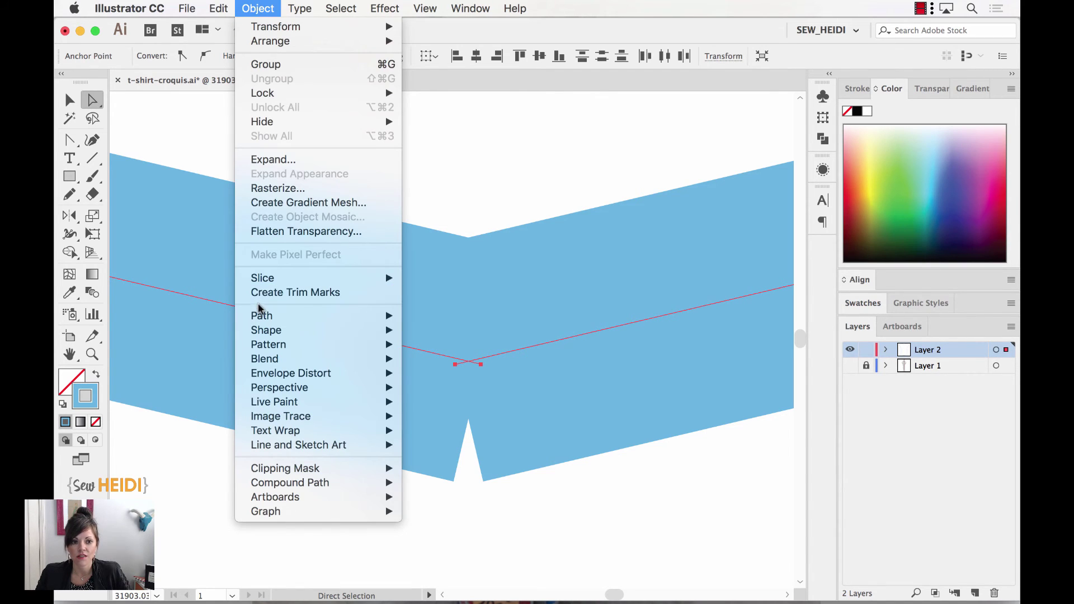
mouse_move(261, 314)
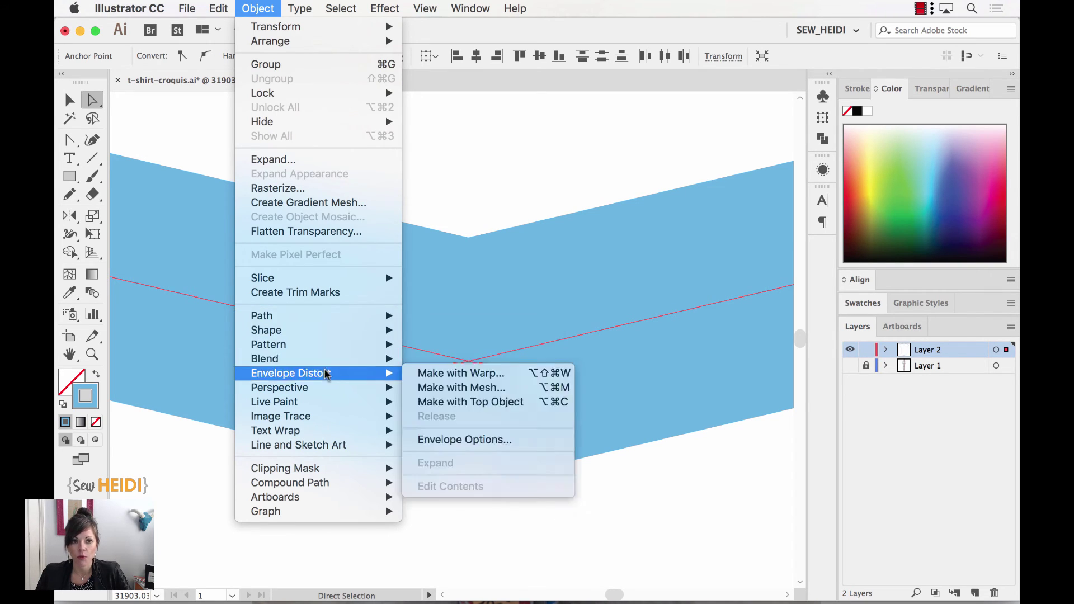
click(261, 9)
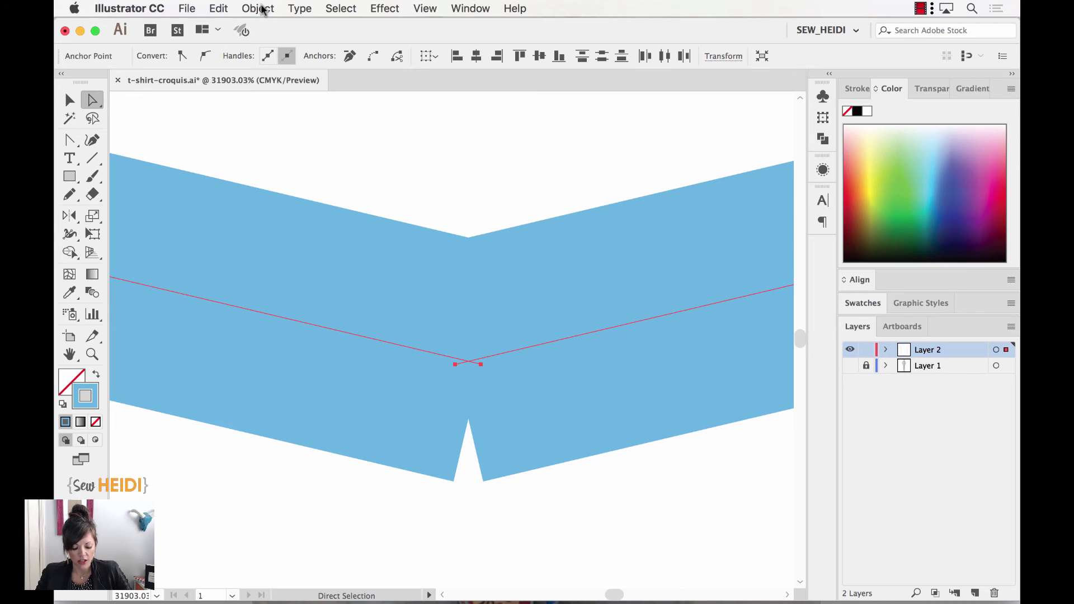
key(super+j)
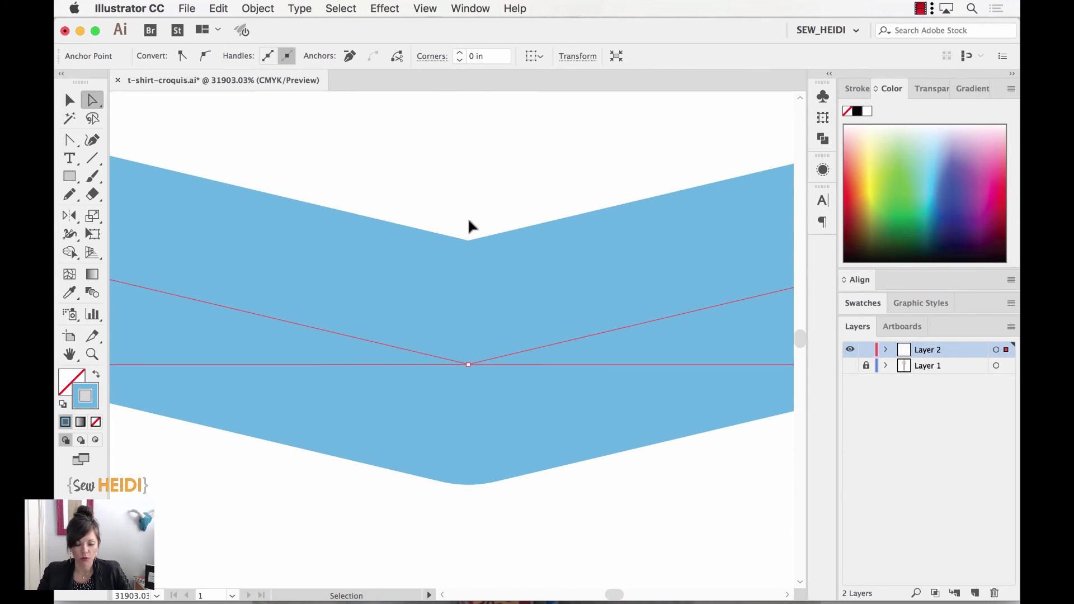
Deselect the path and zoom in closely on the V-neck point.
key(super+minus)
key(super+minus)
key(super+minus)
key(super+minus)
key(super+minus)
key(super+minus)
key(super+minus)
key(super+minus)
key(super+minus)
key(super+minus)
key(super+minus)
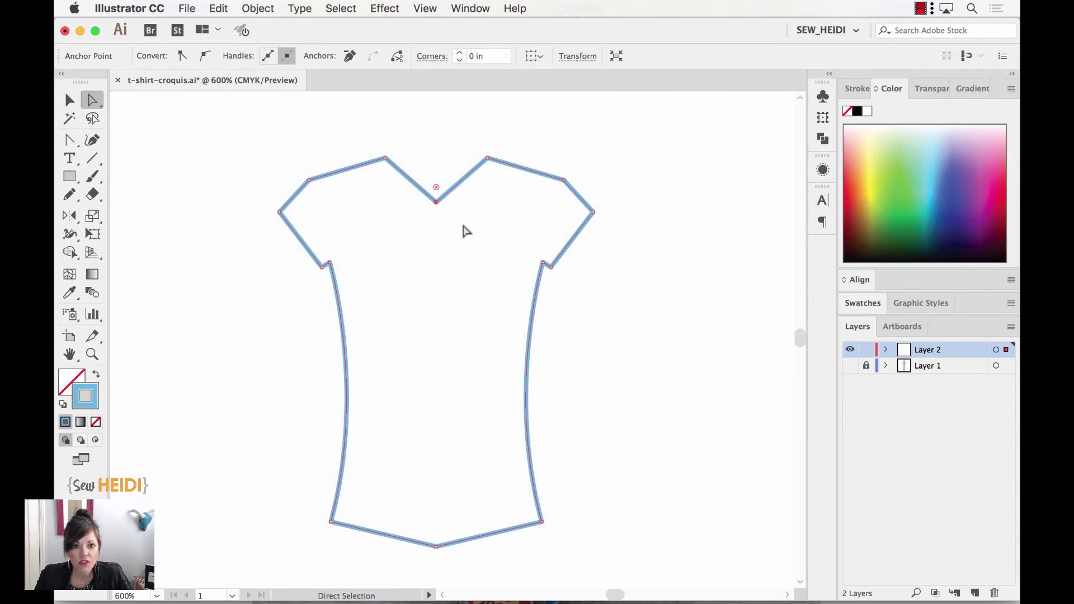
click(462, 230)
key(z)
drag(449, 218, 456, 223)
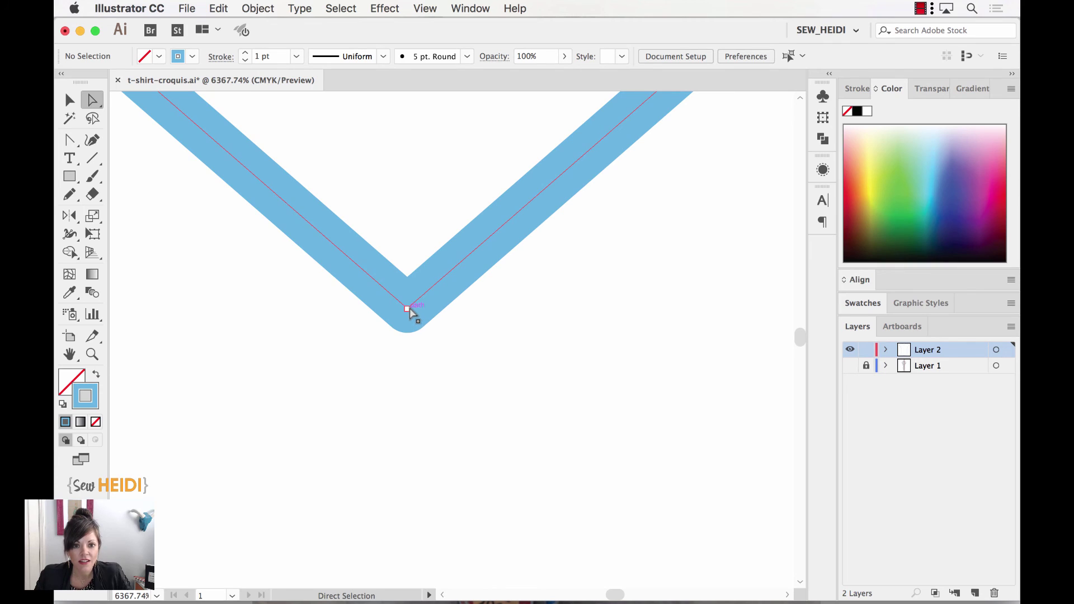
Pull horizontal handles from the neckline and hem centre anchors with the Anchor Point tool to curve both.
key(super+minus)
key(super+minus)
key(super+minus)
key(super+minus)
key(super+minus)
key(super+minus)
key(super+minus)
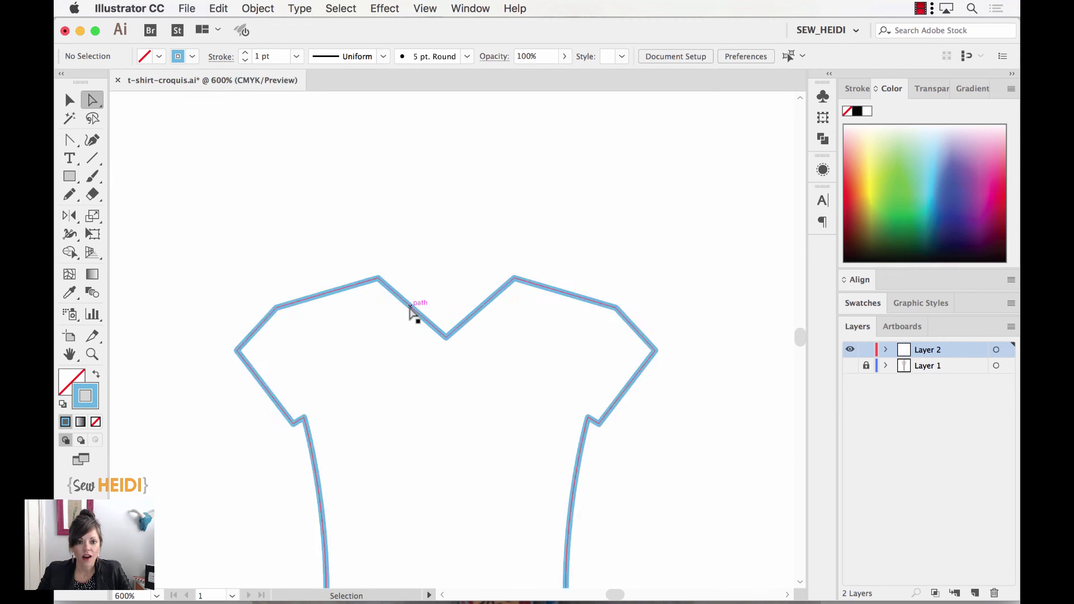
key(space)
drag(457, 350, 409, 234)
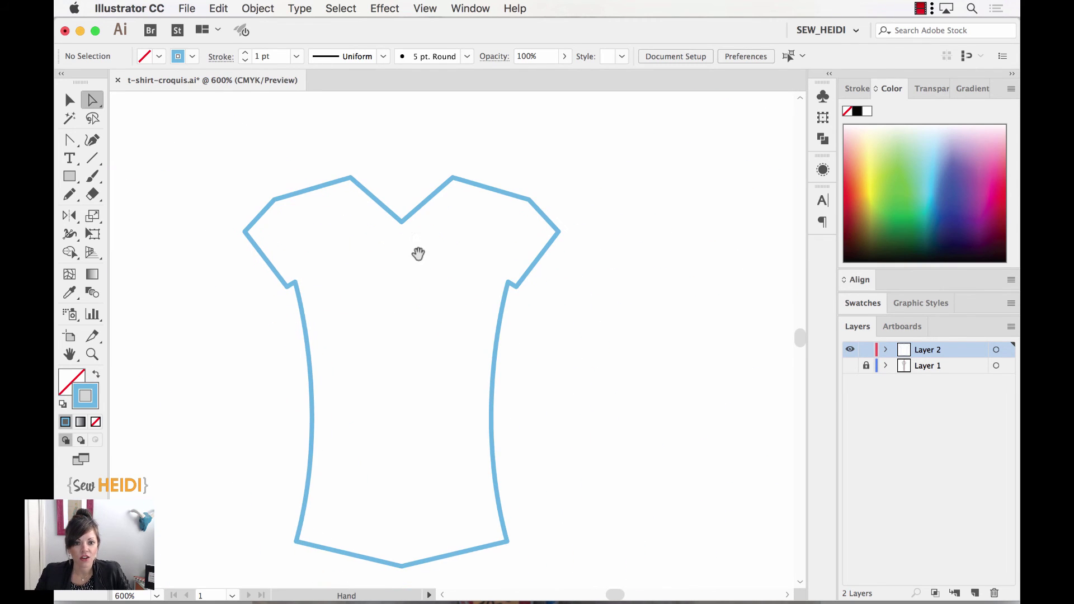
click(67, 142)
drag(402, 222, 372, 230)
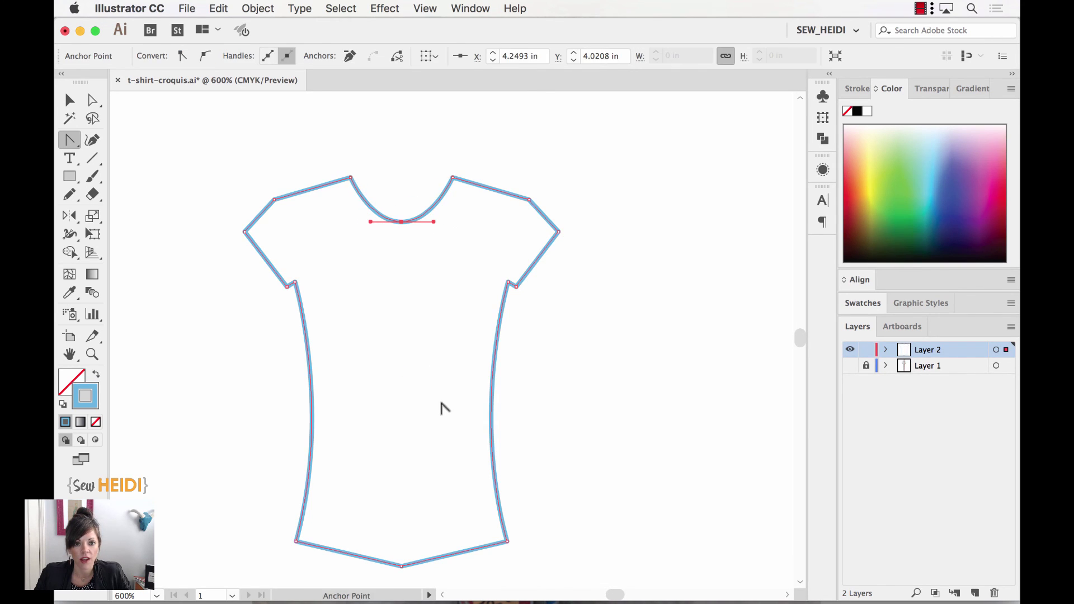
scroll(442, 414, down, 2)
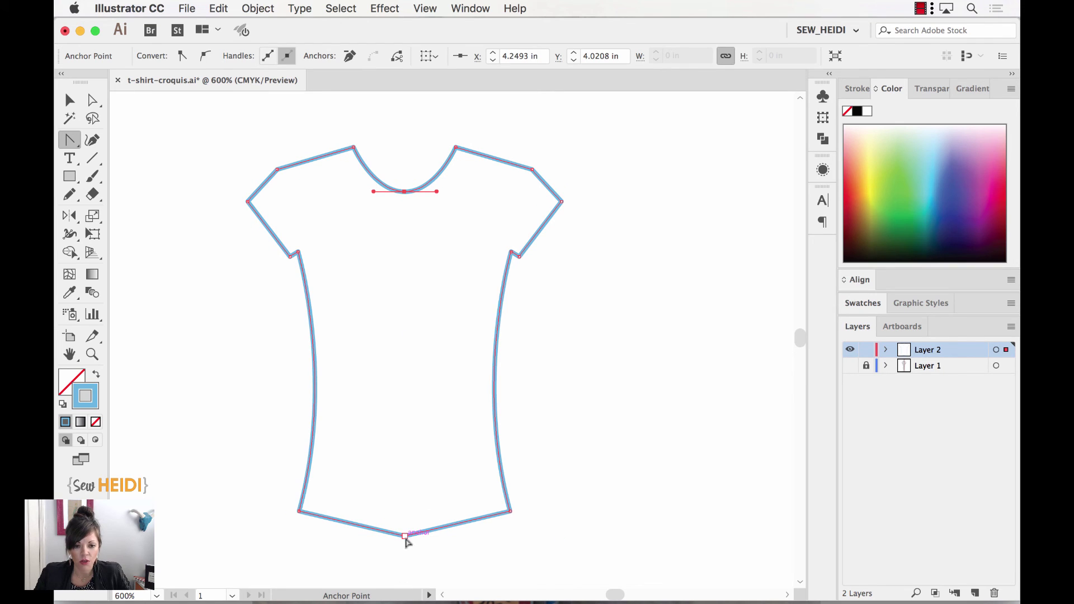
drag(405, 538, 470, 546)
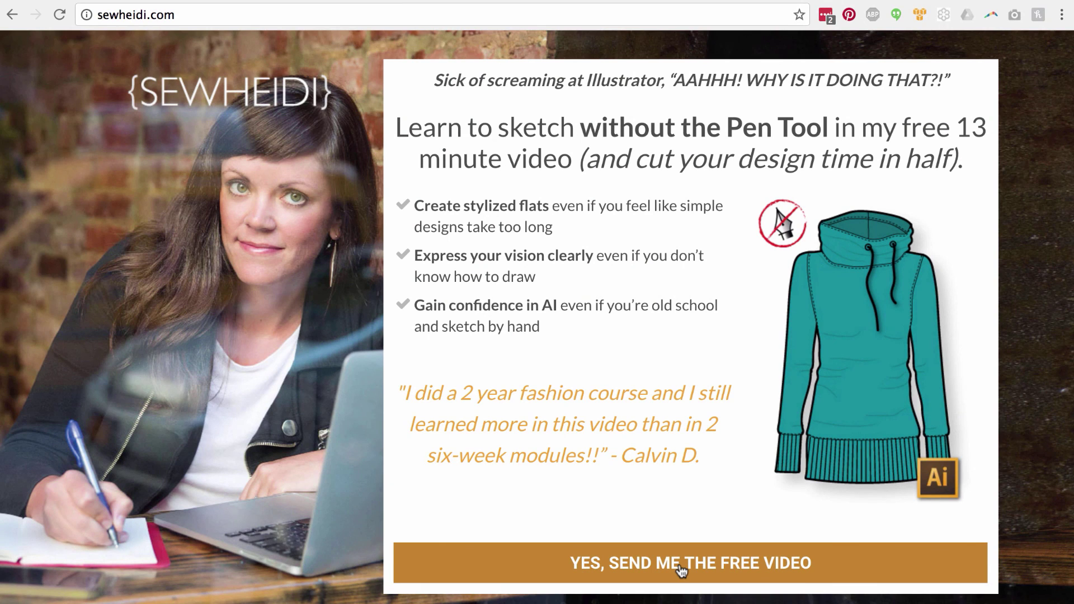
Open the free-video sign-up form, enter an e-mail address, and move on to the first name field.
click(679, 565)
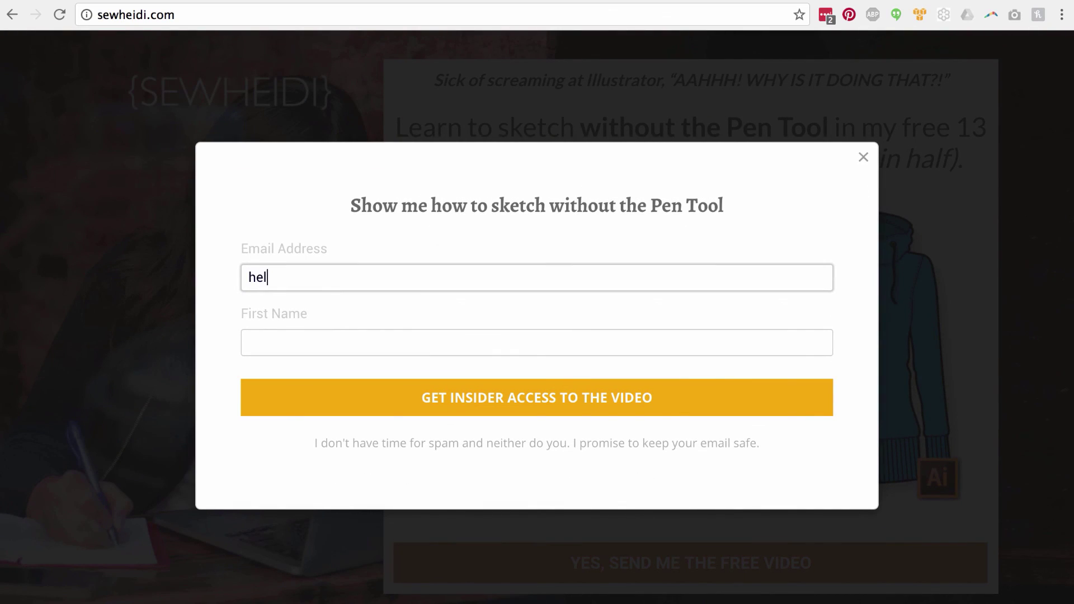
key(Tab)
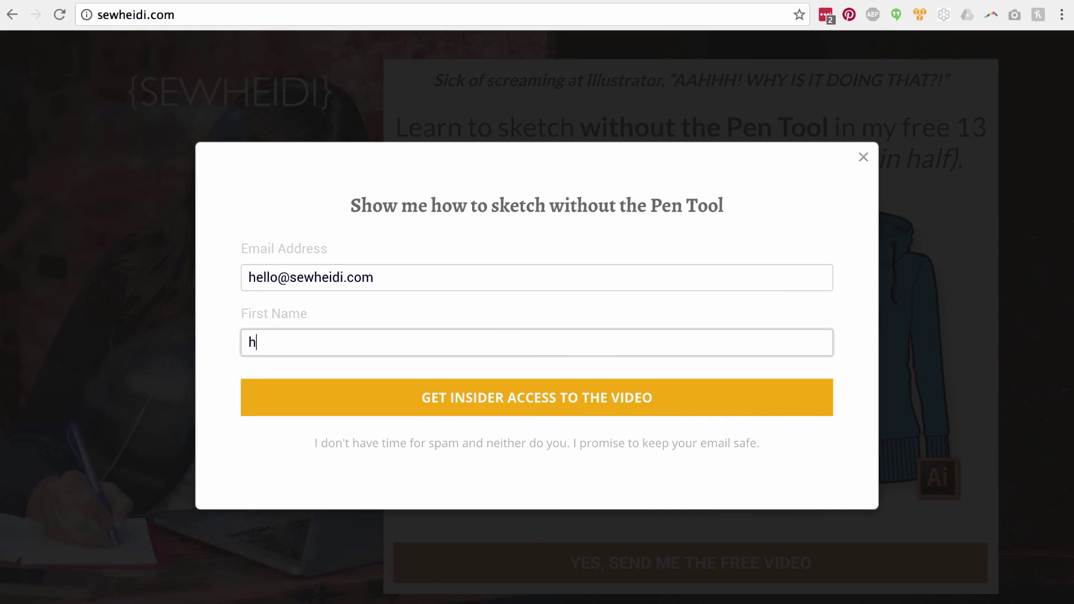